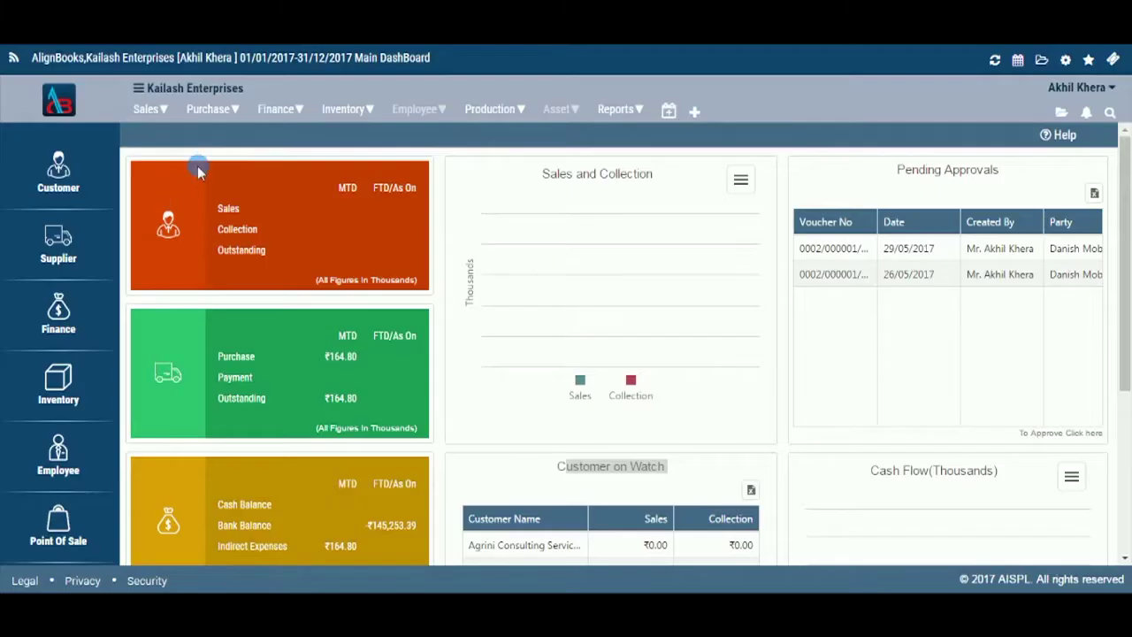
Step: Open a new purchase order and look at its configuration sections
left_click(212, 109)
left_click(226, 194)
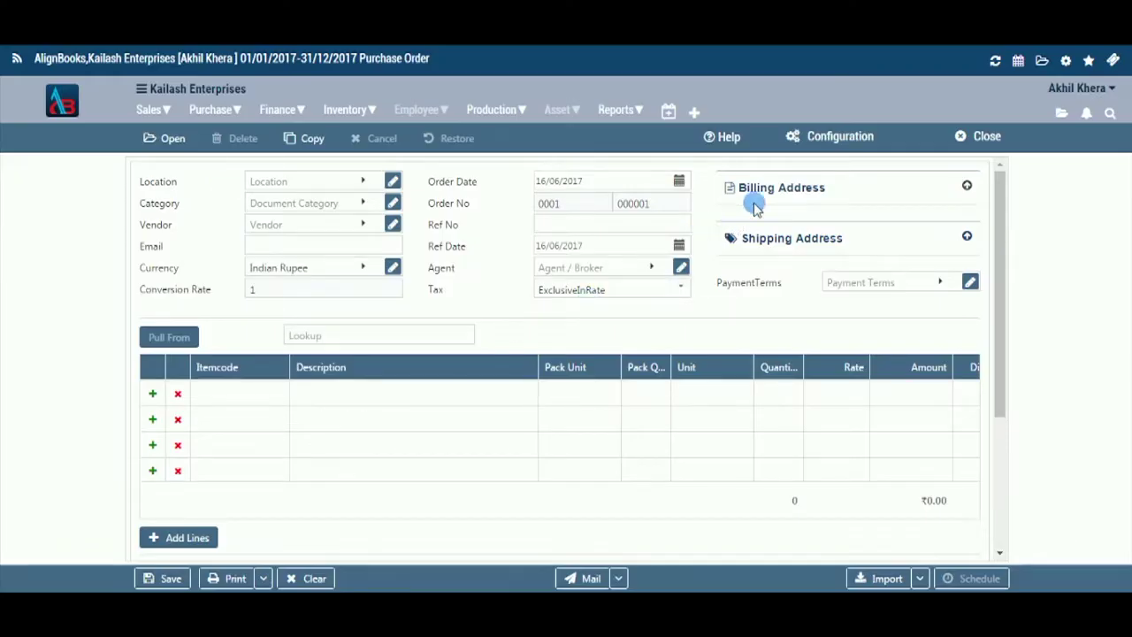
left_click(839, 140)
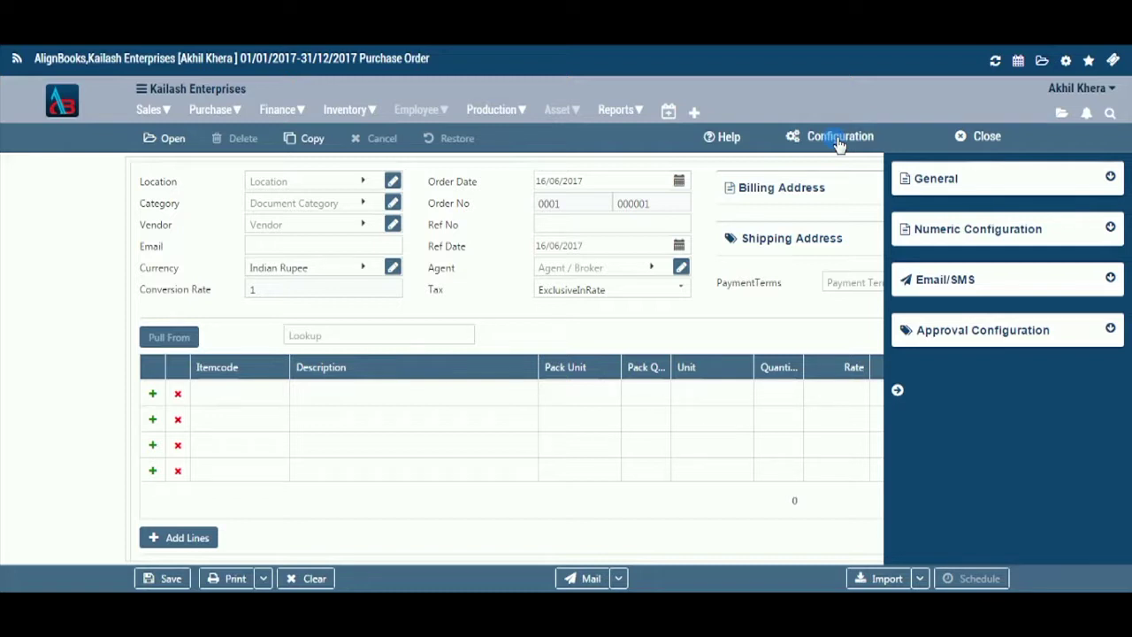
left_click(897, 390)
Step: Set the purchase order's location to Gurgaon
left_click(364, 180)
left_click(343, 297)
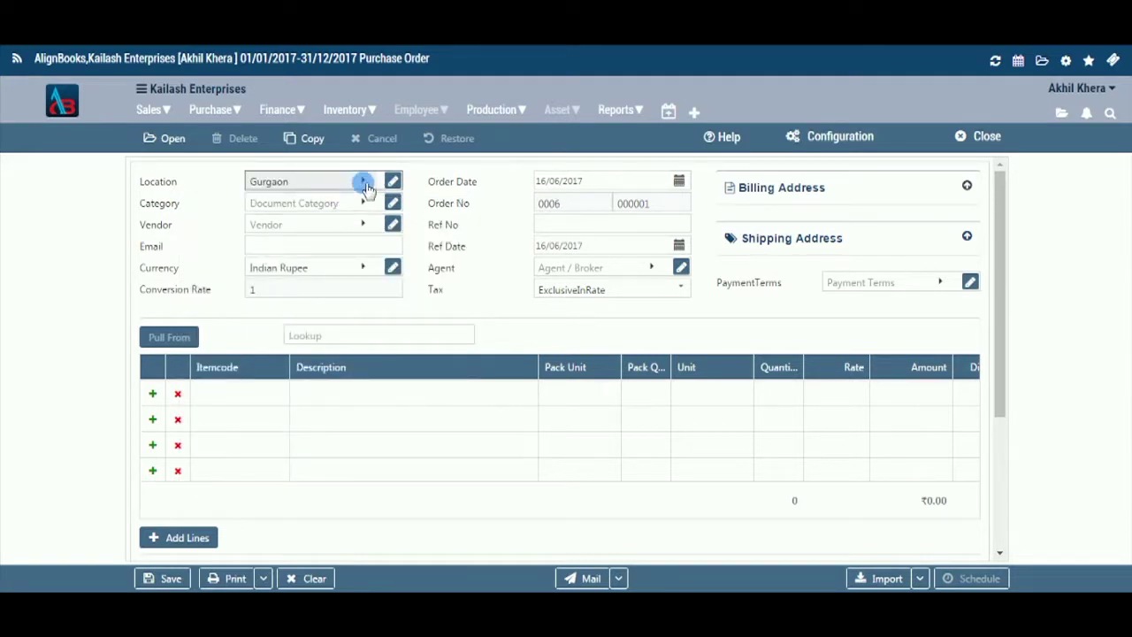
Step: Review the Basic and General Setup sections of the company setup and return to the purchase order
left_click(1068, 62)
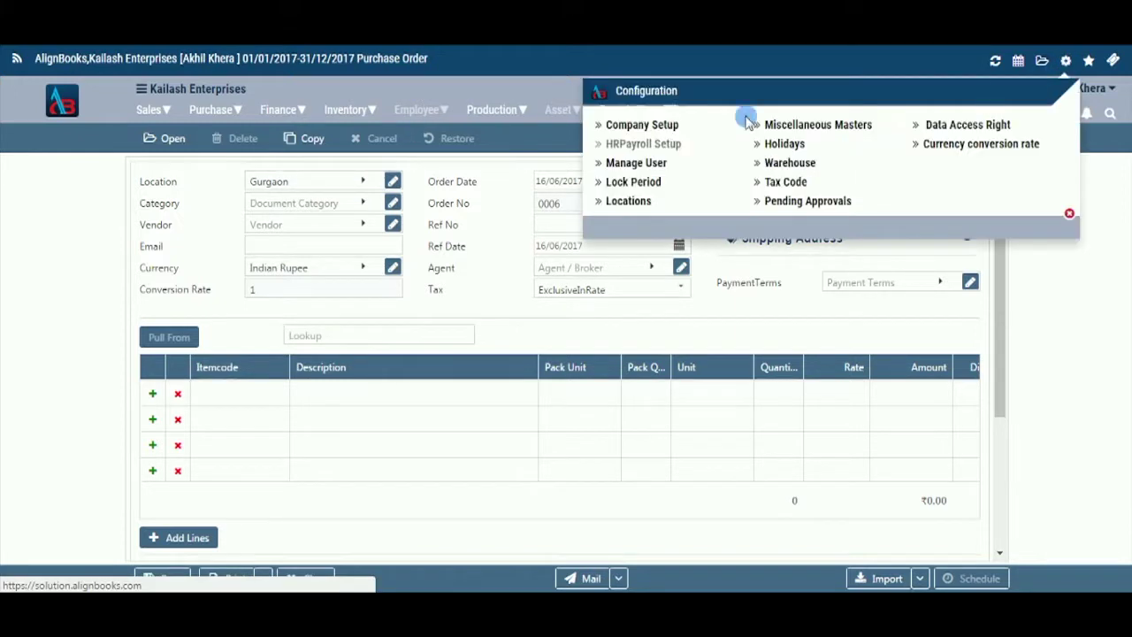
left_click(661, 125)
left_click(257, 182)
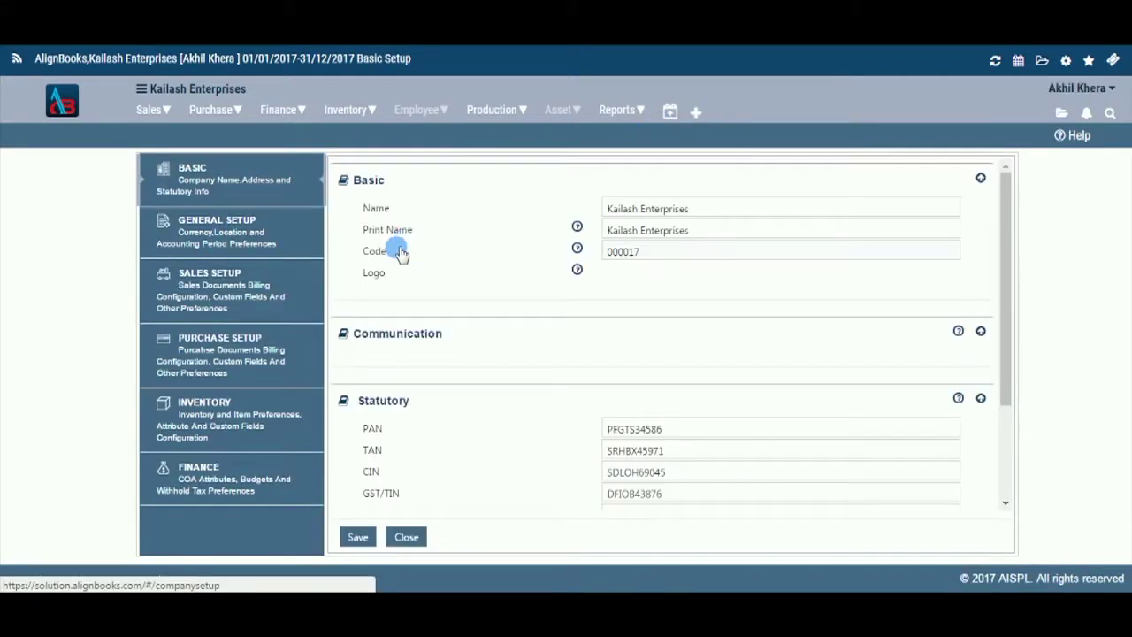
left_click(205, 251)
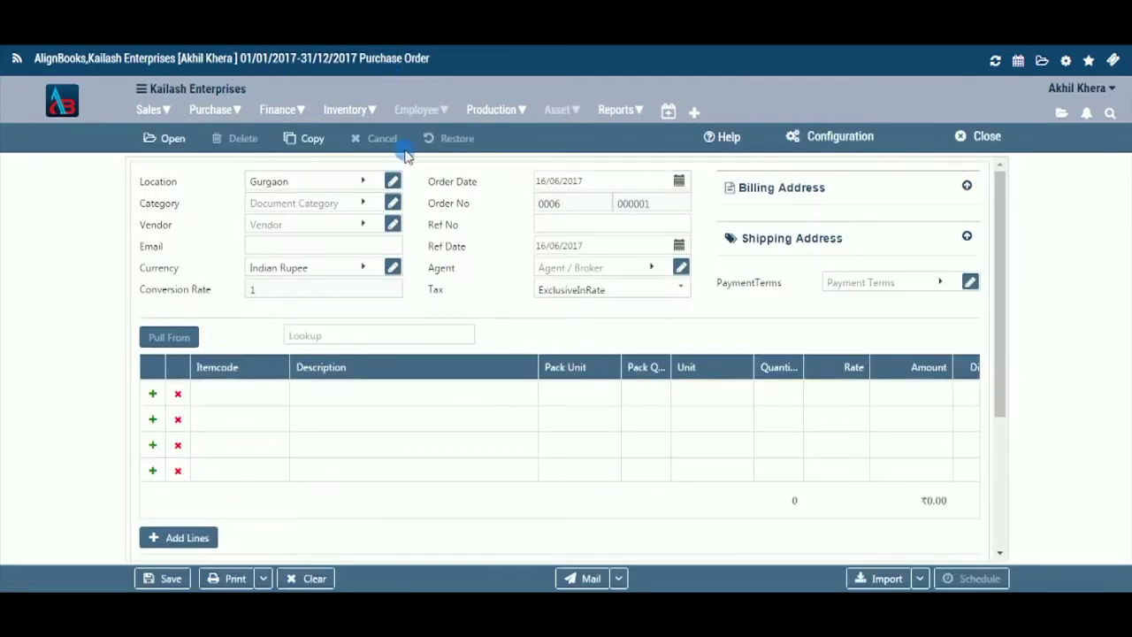
Step: View the blank form for adding a location and the existing Gurgaon location's details, closing both without changes
left_click(364, 182)
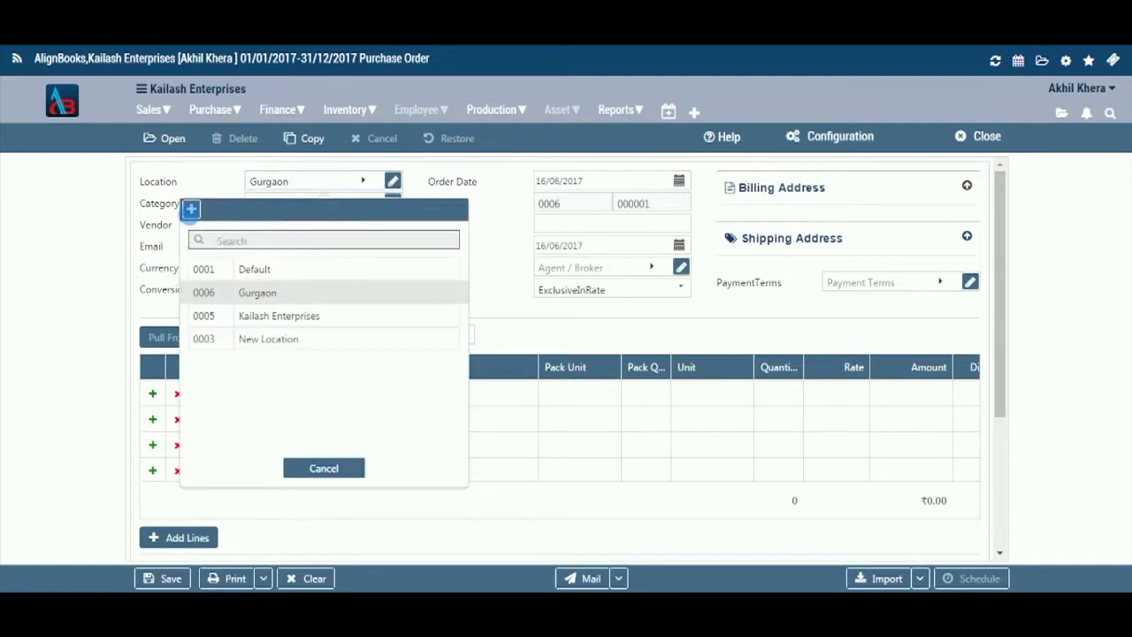
left_click(188, 212)
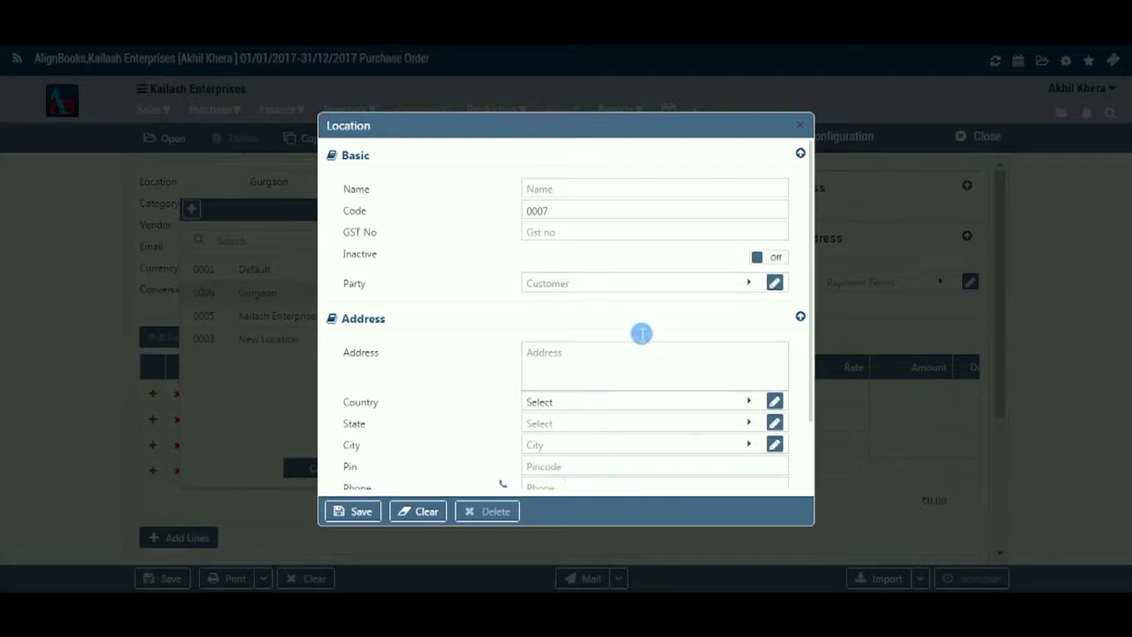
left_click(803, 126)
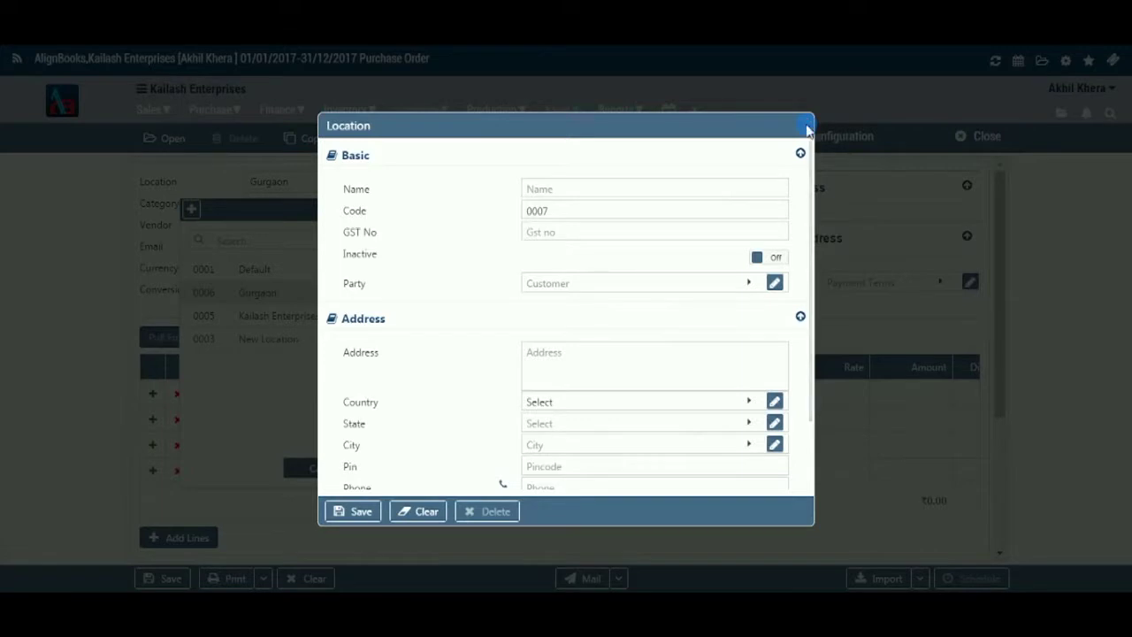
left_click(353, 250)
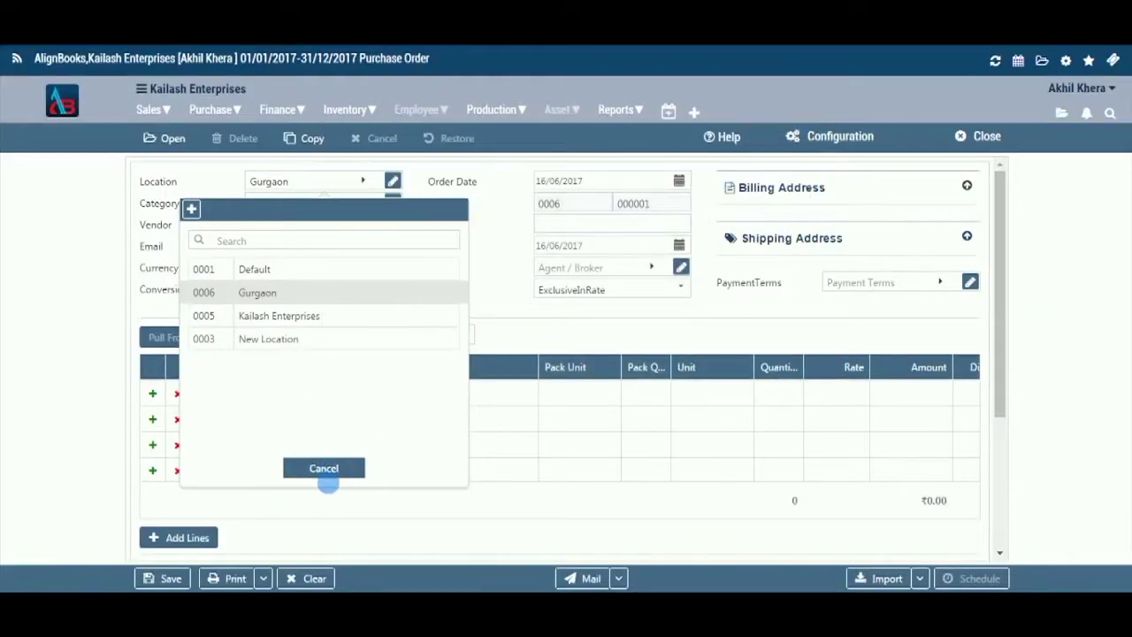
left_click(326, 471)
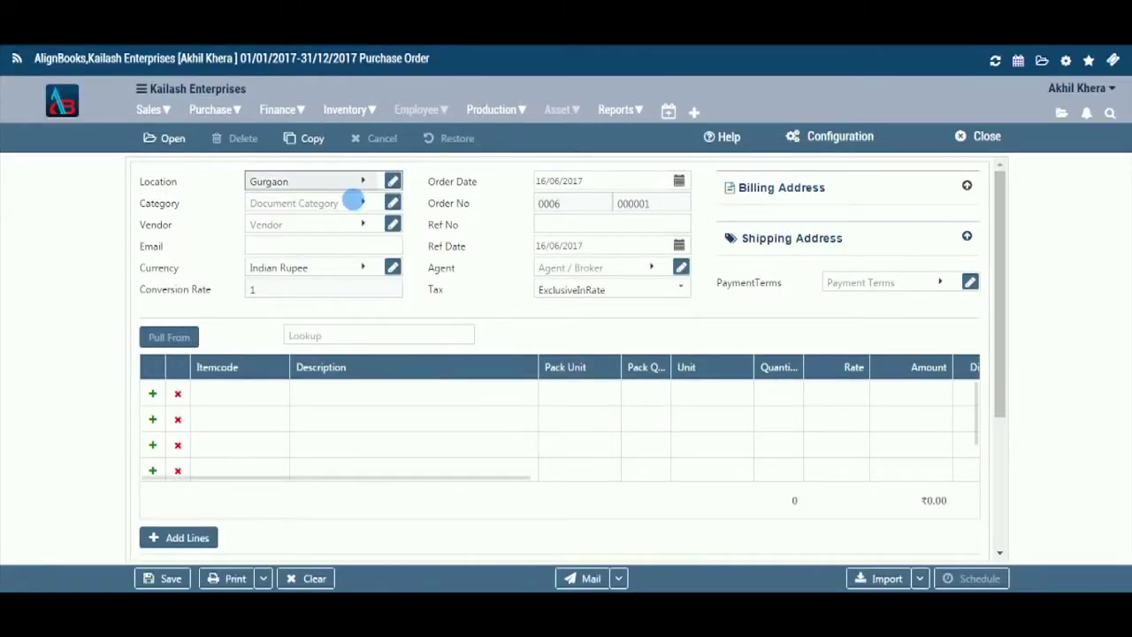
left_click(393, 182)
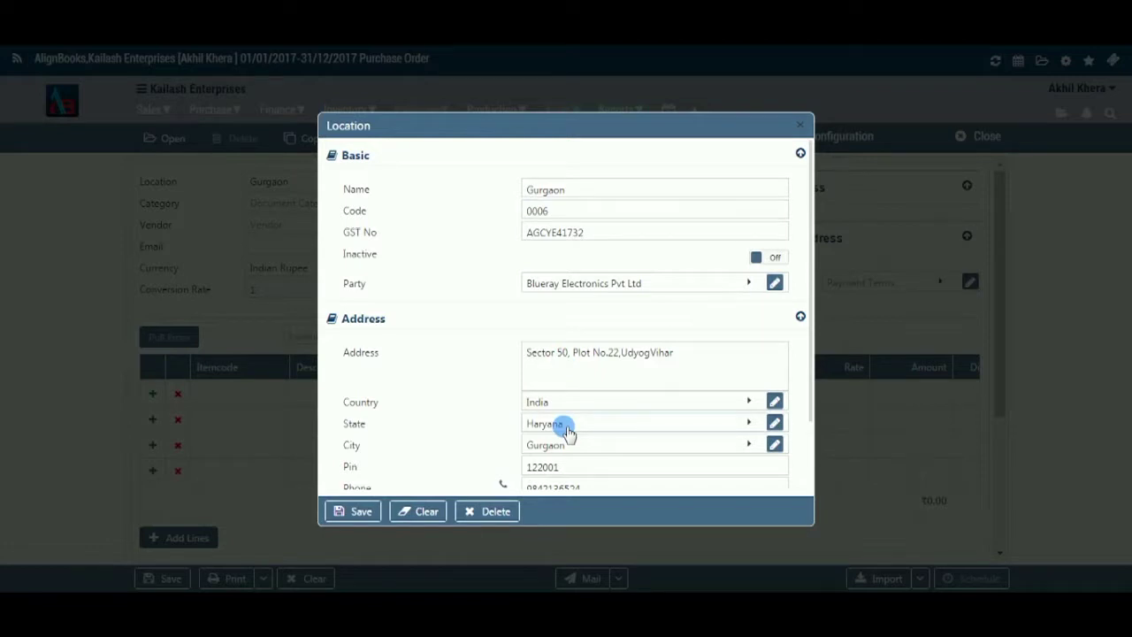
left_click(801, 126)
Step: Set the purchase order's document category to Tax
left_click(361, 206)
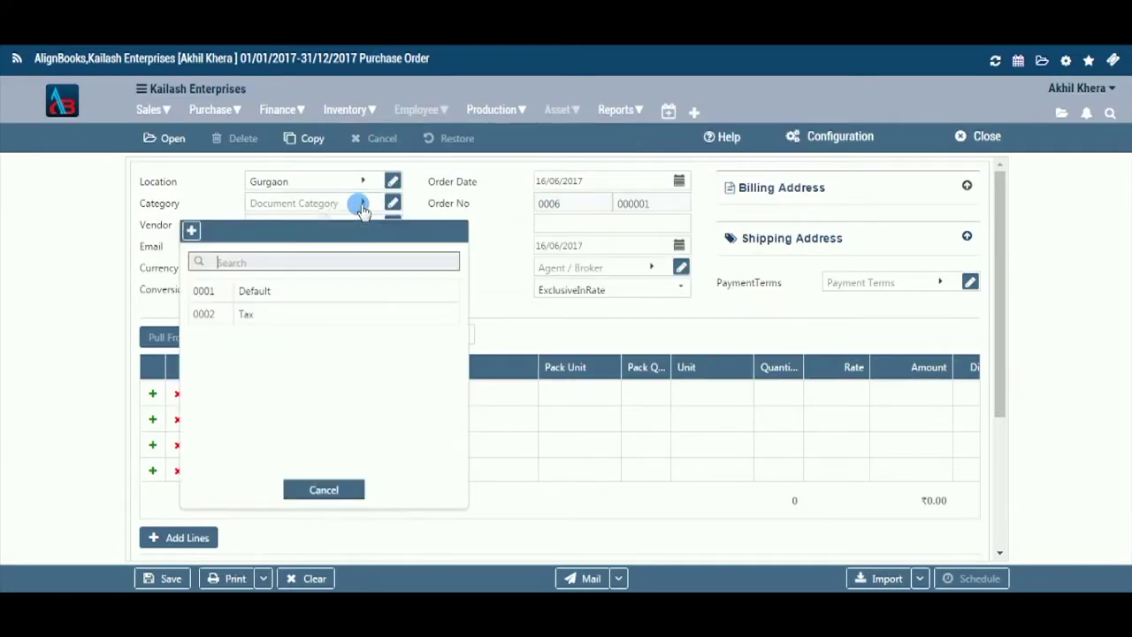
left_click(322, 314)
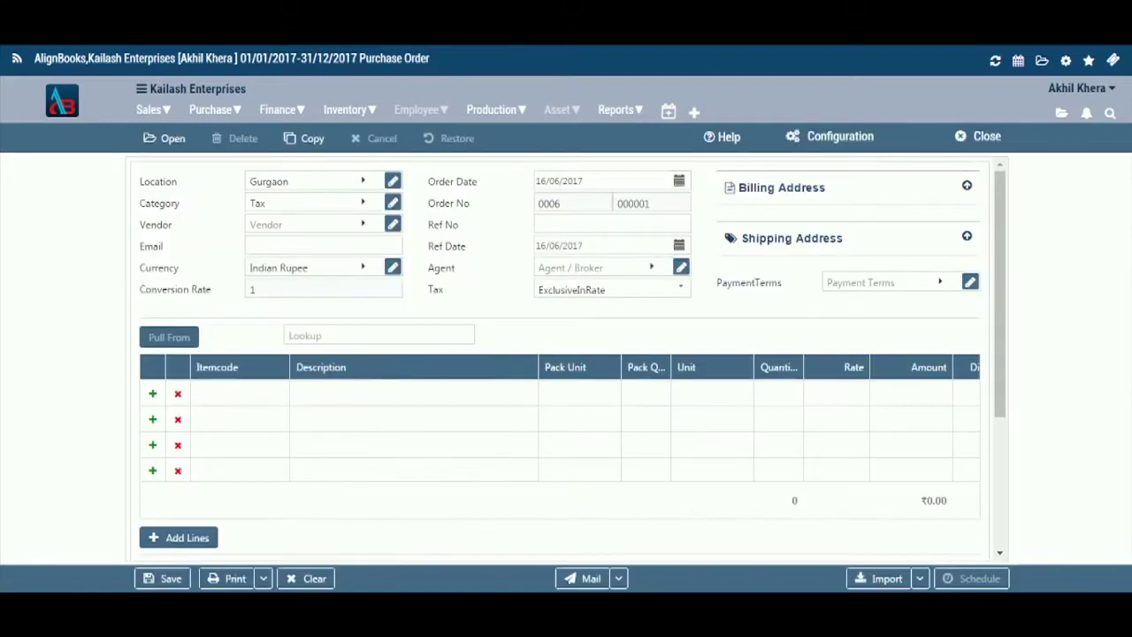
left_click(373, 204)
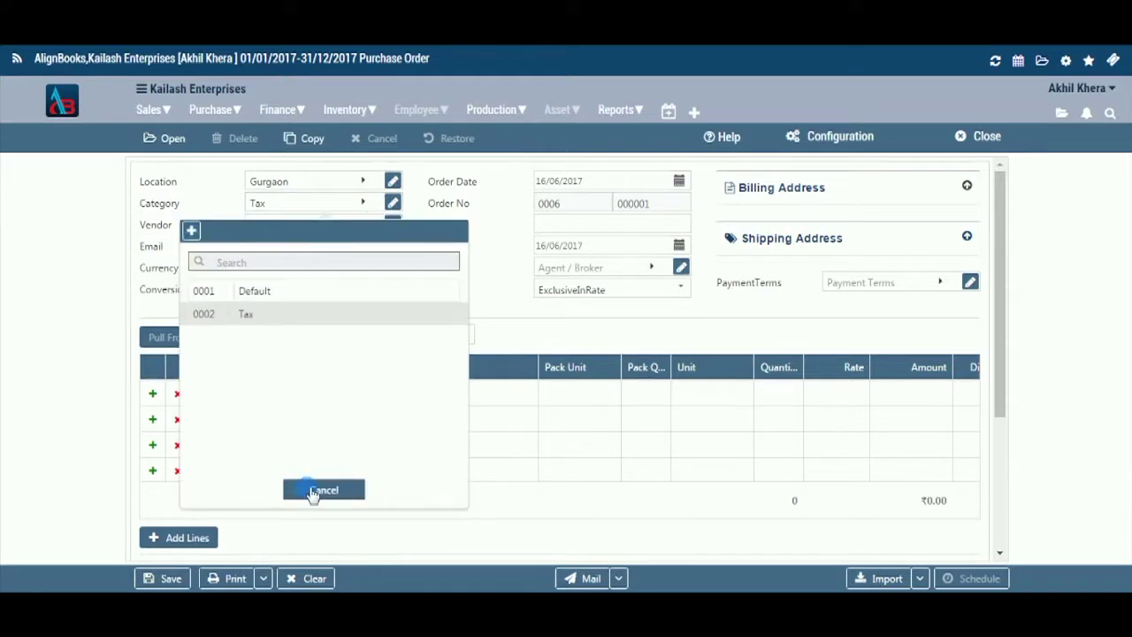
left_click(316, 381)
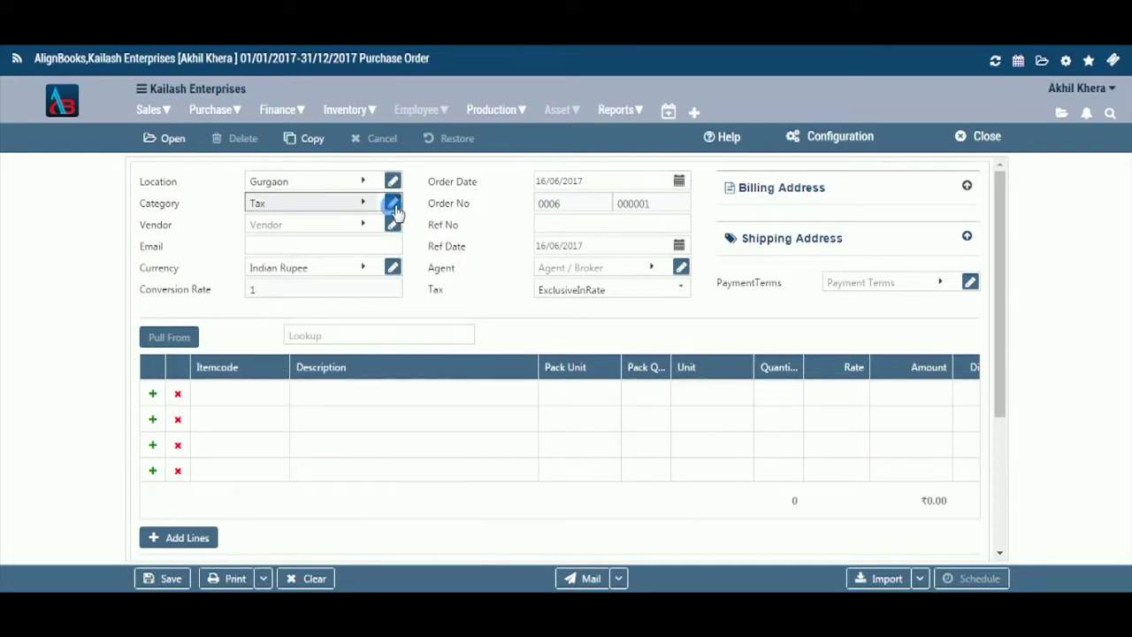
Step: Select AZ Enterprise as the purchase order's vendor
left_click(363, 227)
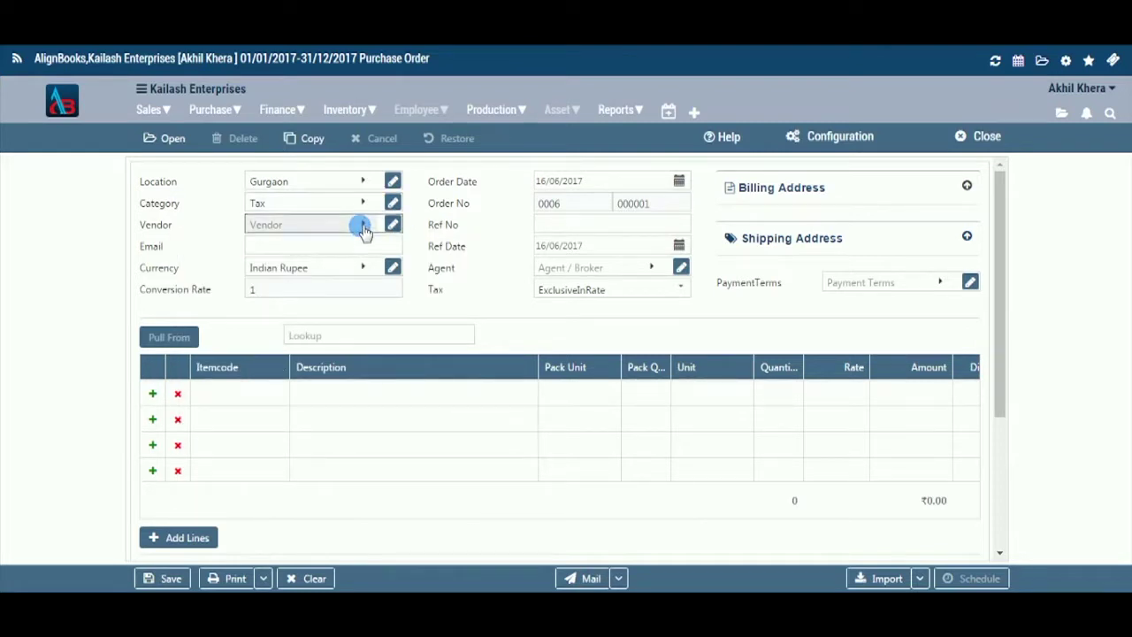
left_click(363, 227)
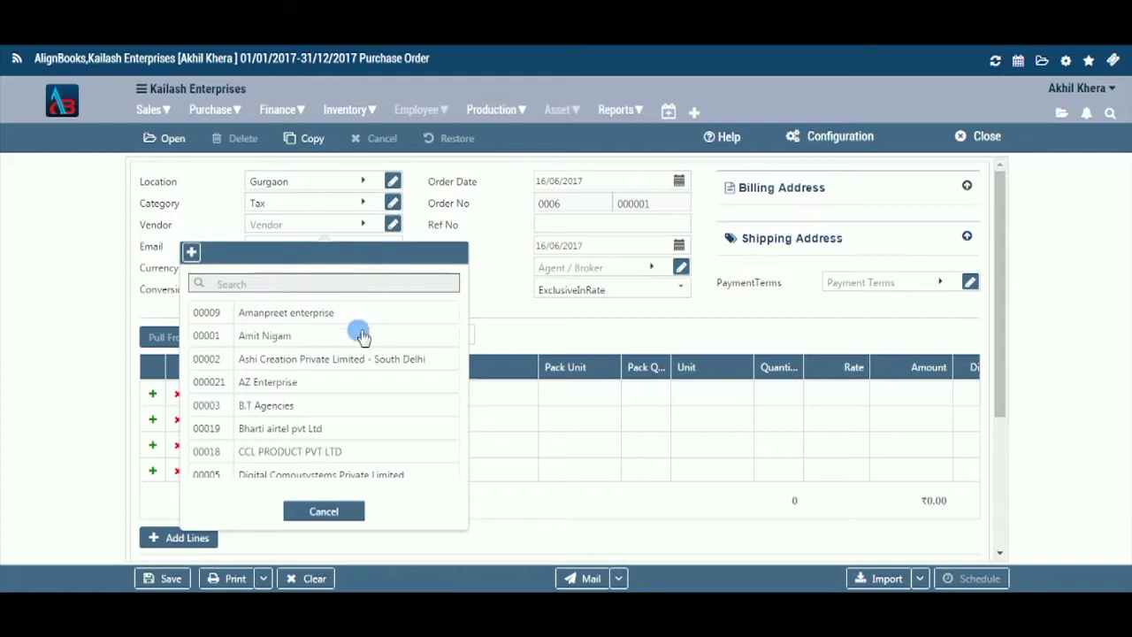
left_click(351, 382)
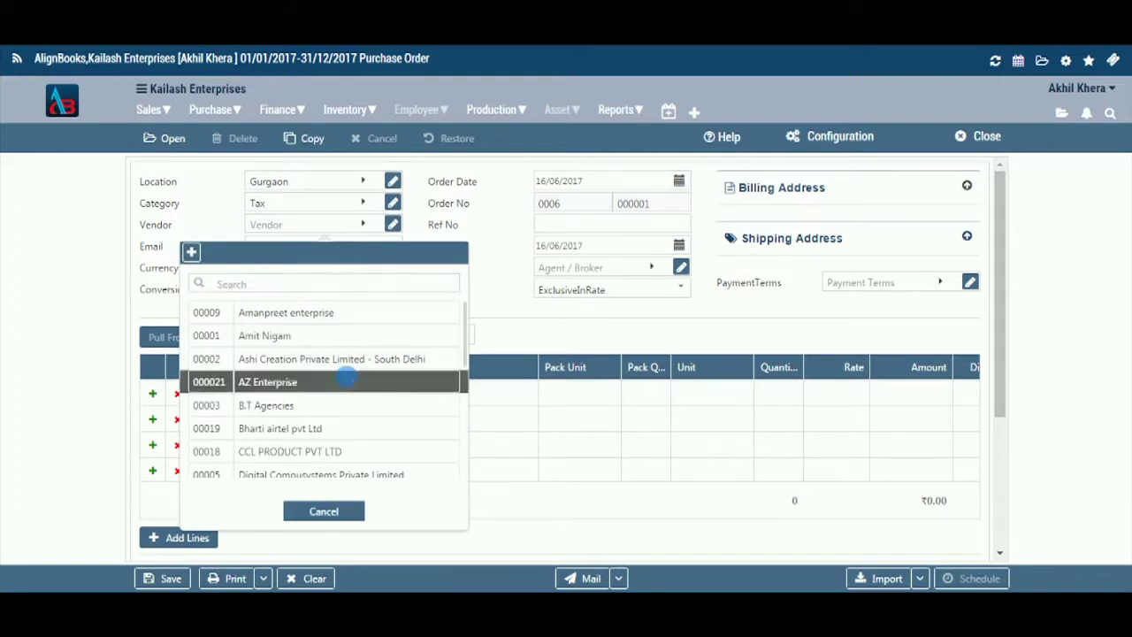
left_click(375, 225)
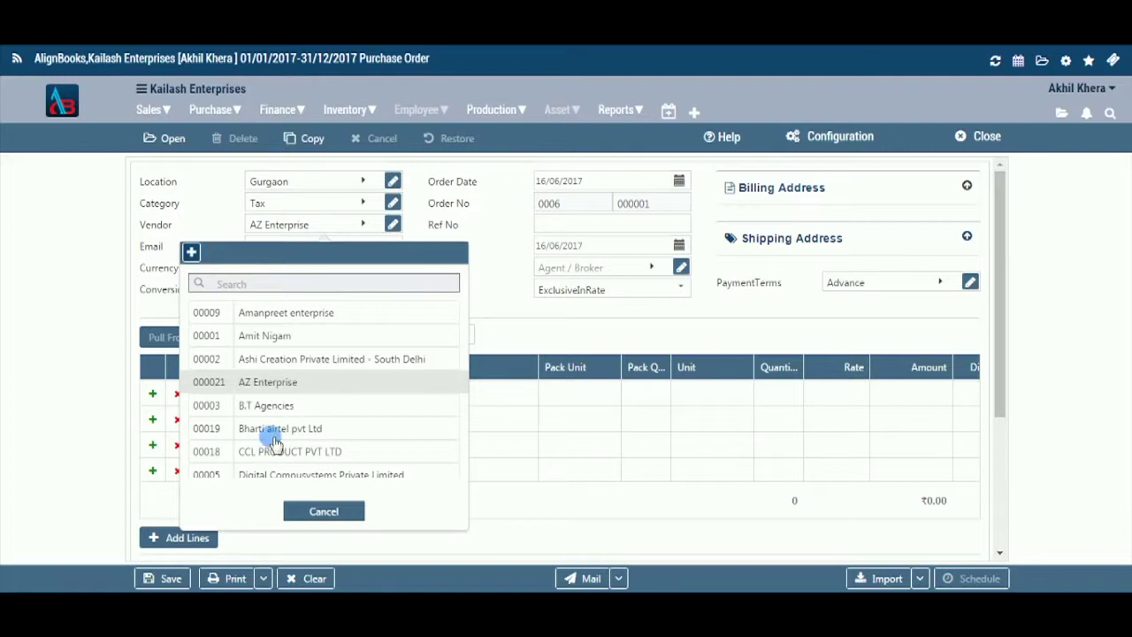
left_click(357, 352)
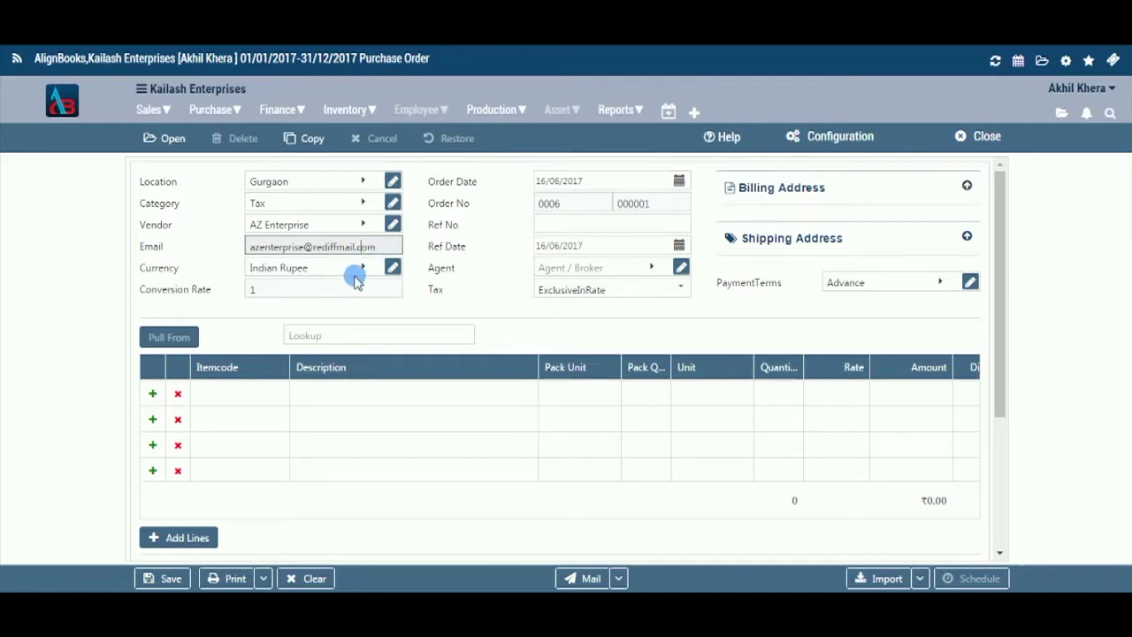
Step: Choose Indian Rupee as the order currency and check the conversion rate field
left_click(362, 269)
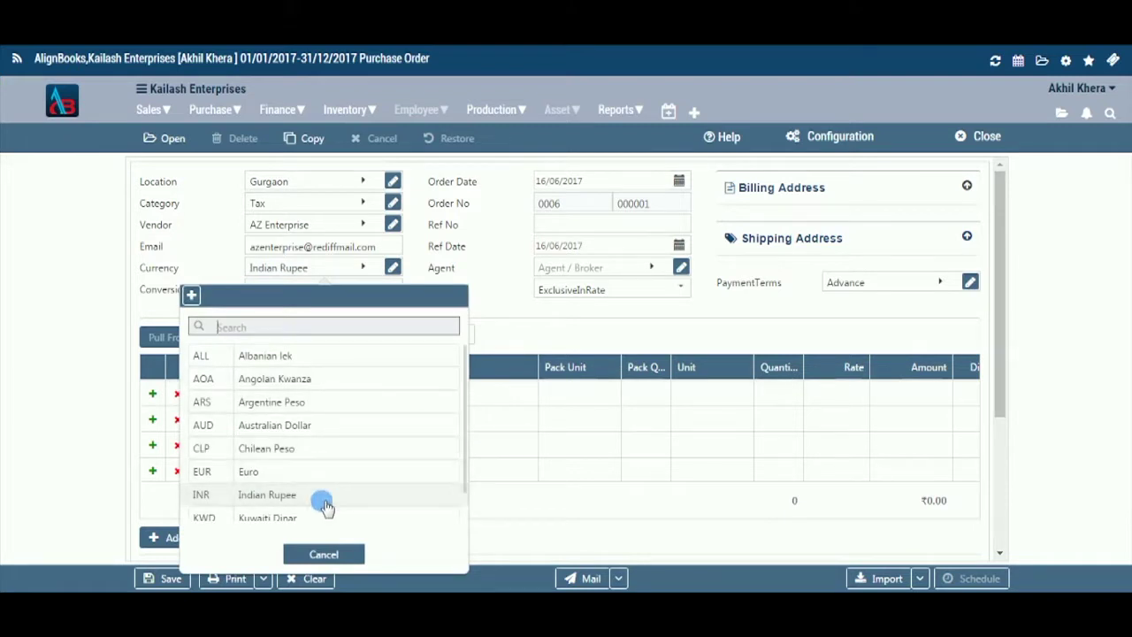
left_click(267, 495)
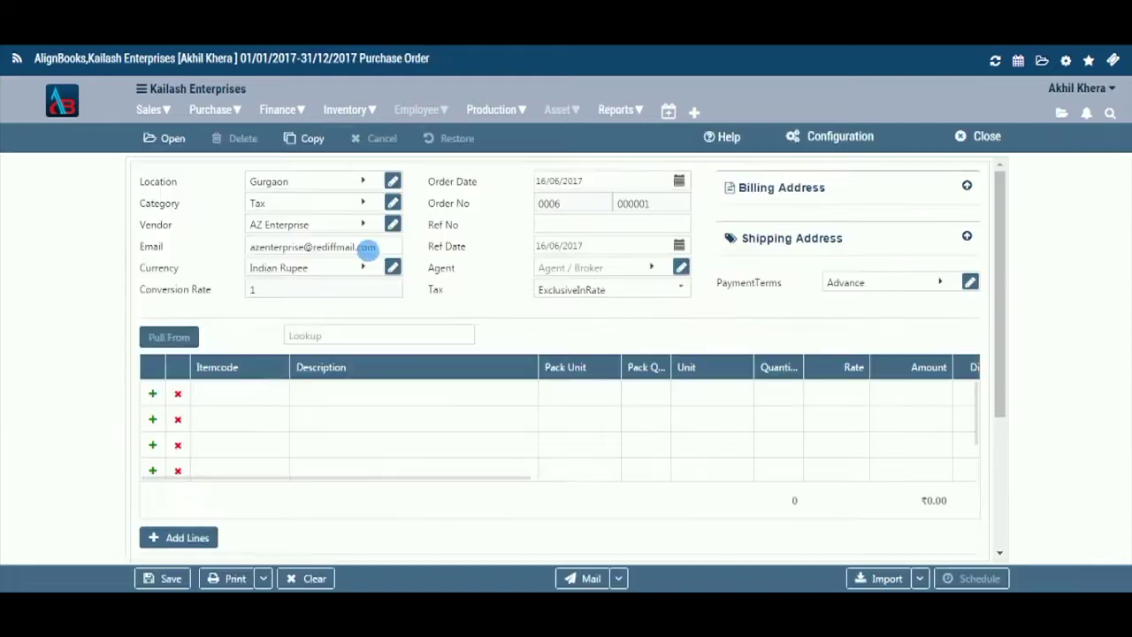
left_click(369, 269)
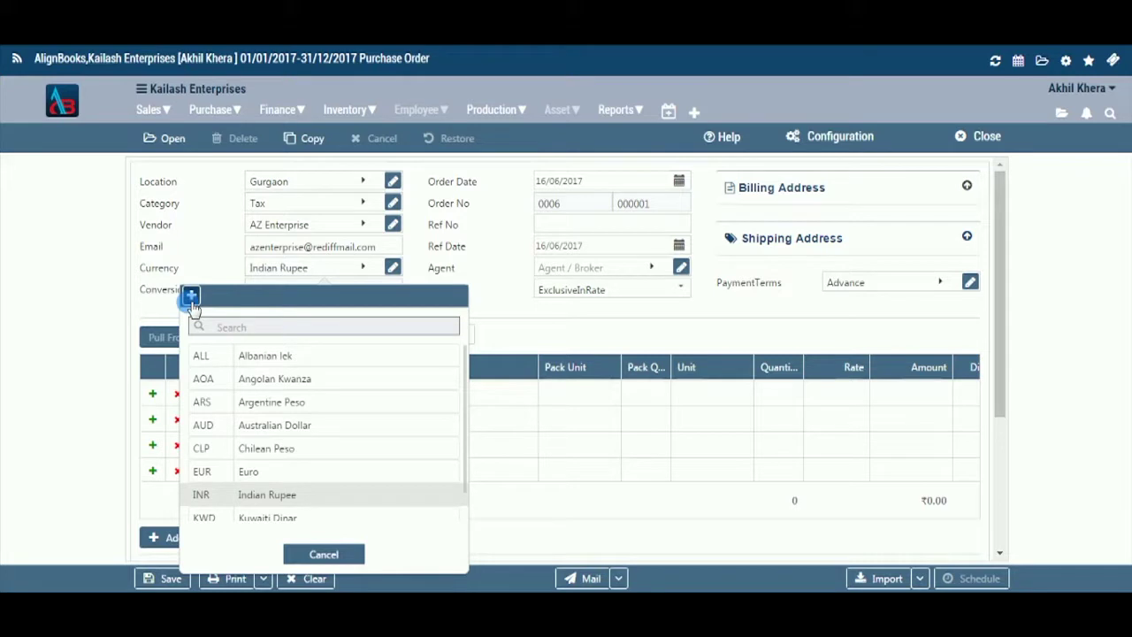
left_click(317, 554)
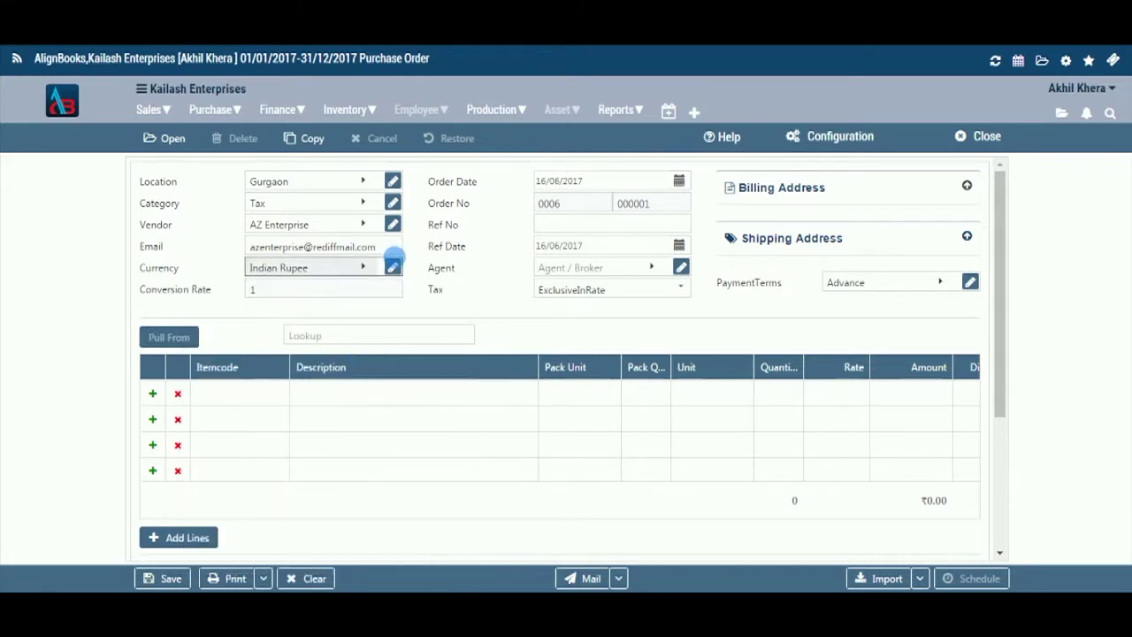
left_click(368, 289)
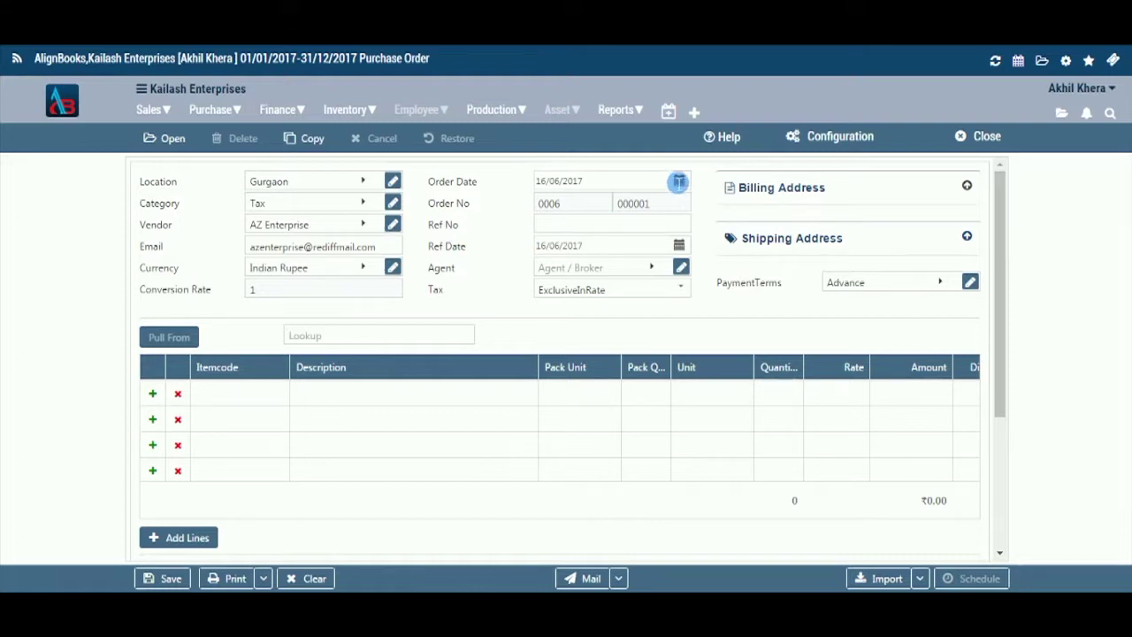
Step: Keep 16/06/2017 as the order date and reference date, and enter 8852 as the reference number
left_click(680, 180)
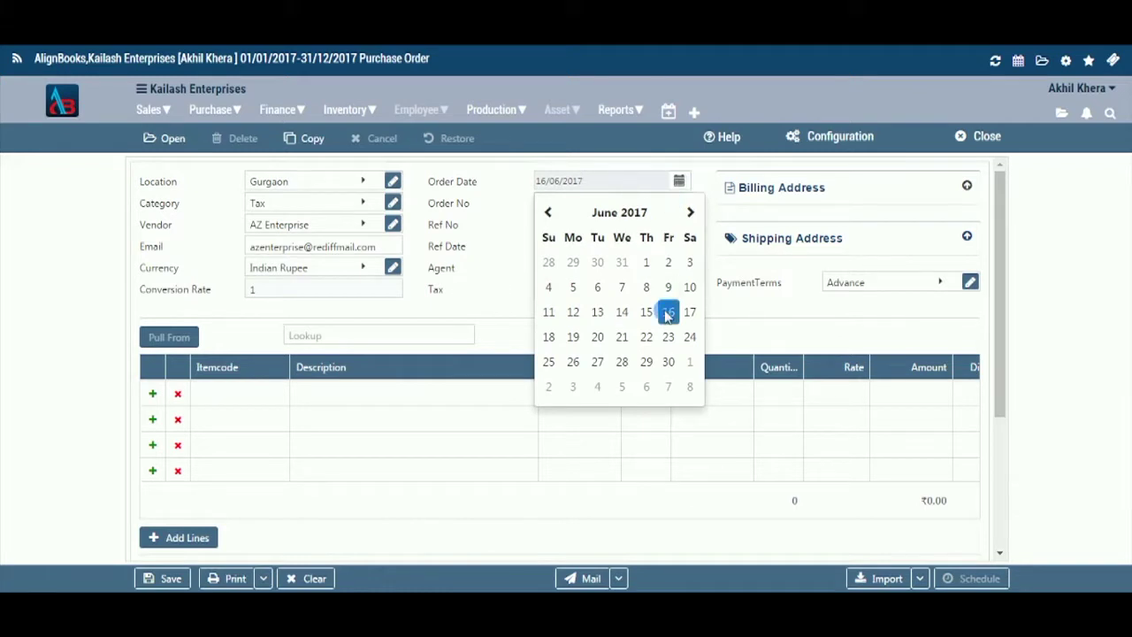
left_click(657, 184)
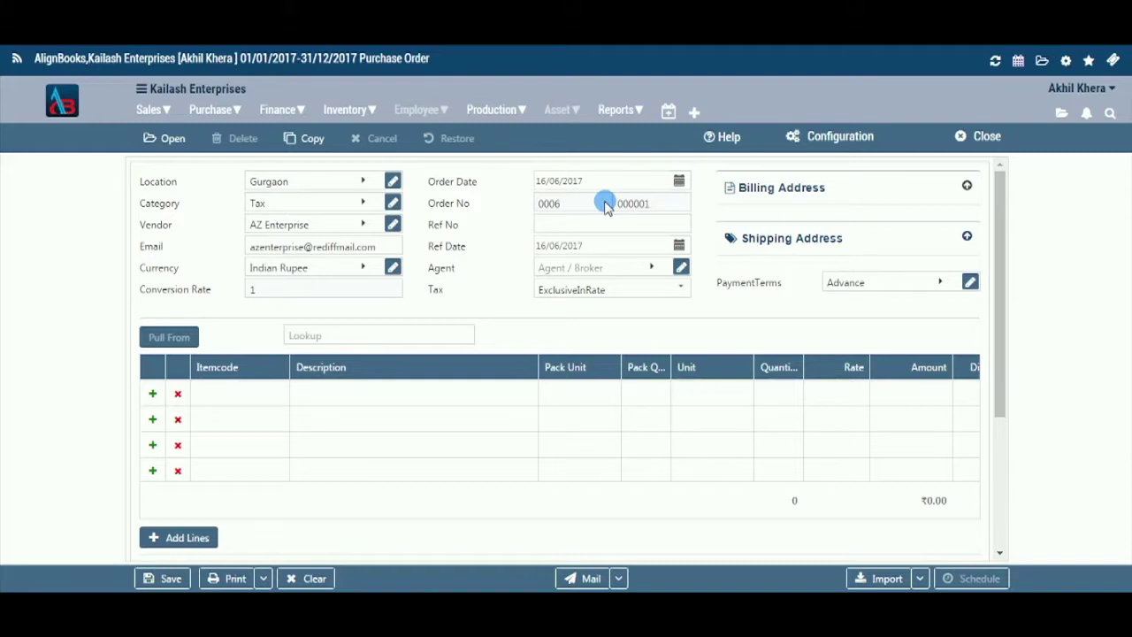
left_click(602, 229)
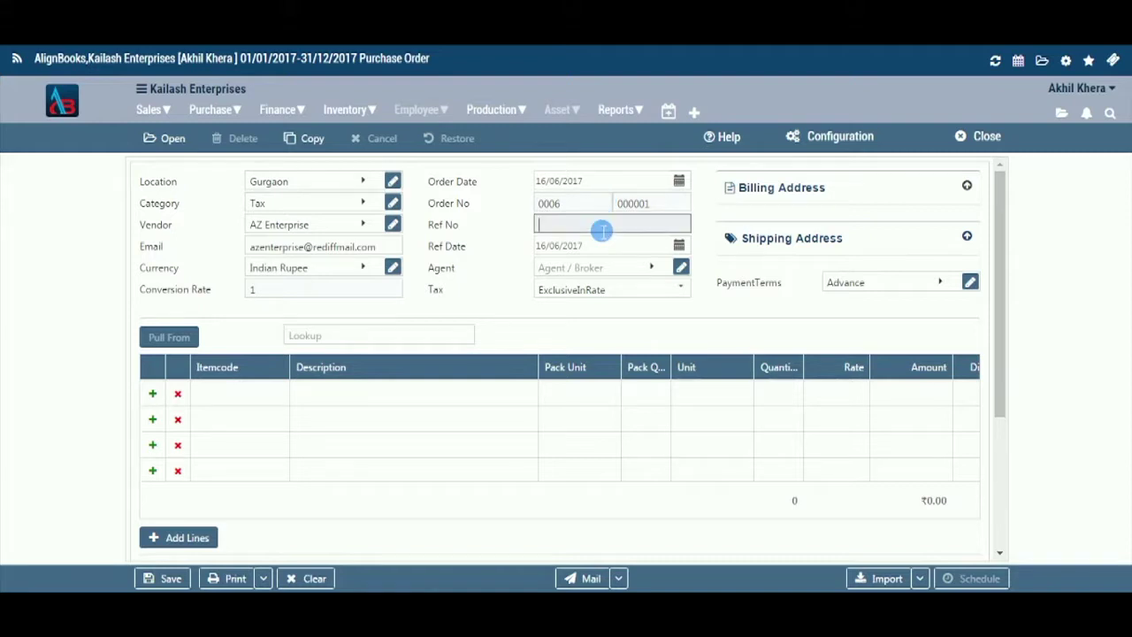
type("8852")
left_click(679, 245)
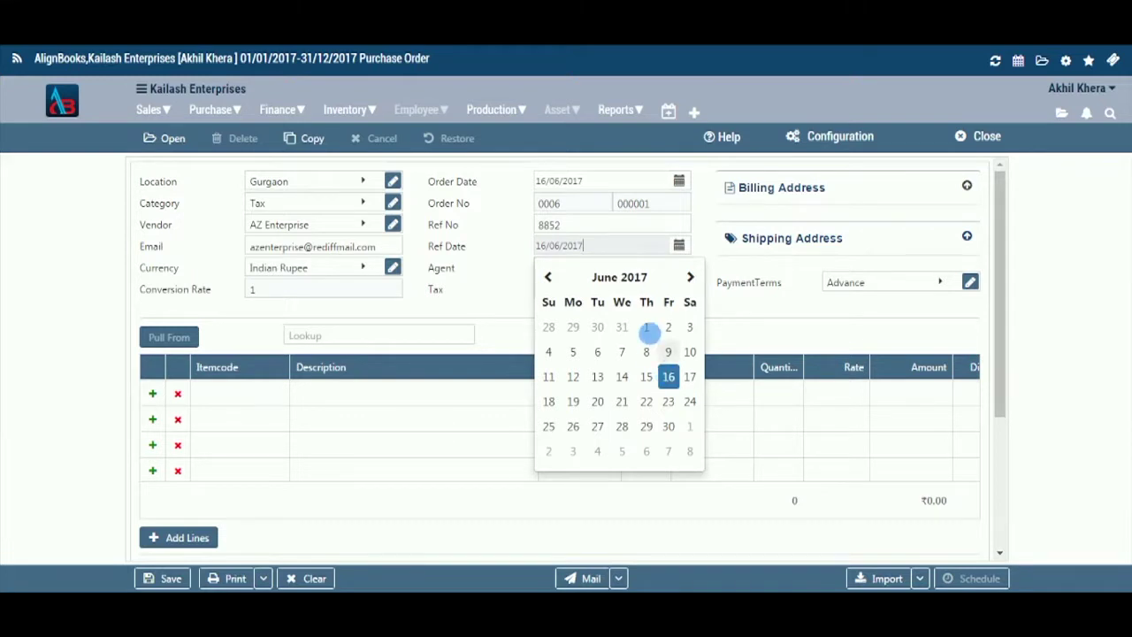
left_click(678, 247)
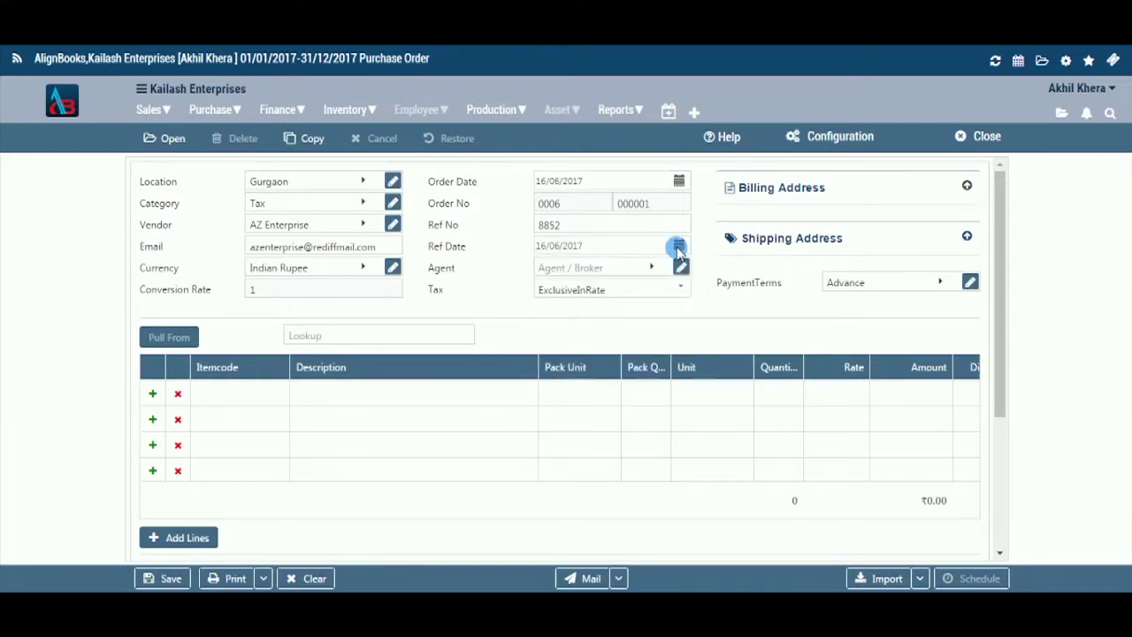
Step: Assign the last agent in the list to the purchase order
left_click(651, 270)
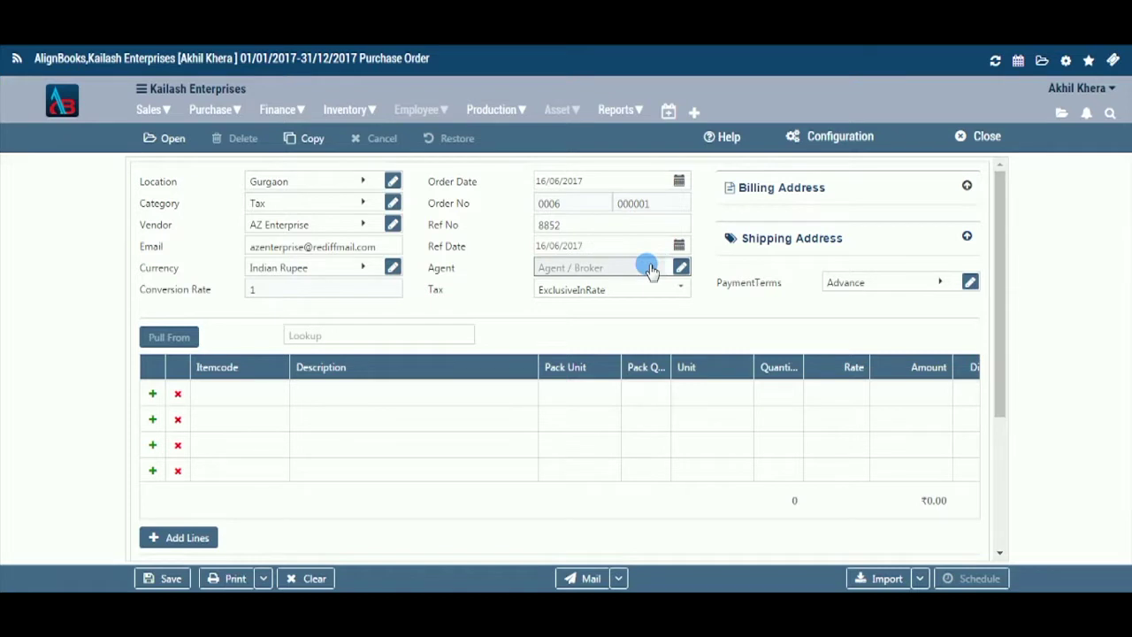
left_click(651, 270)
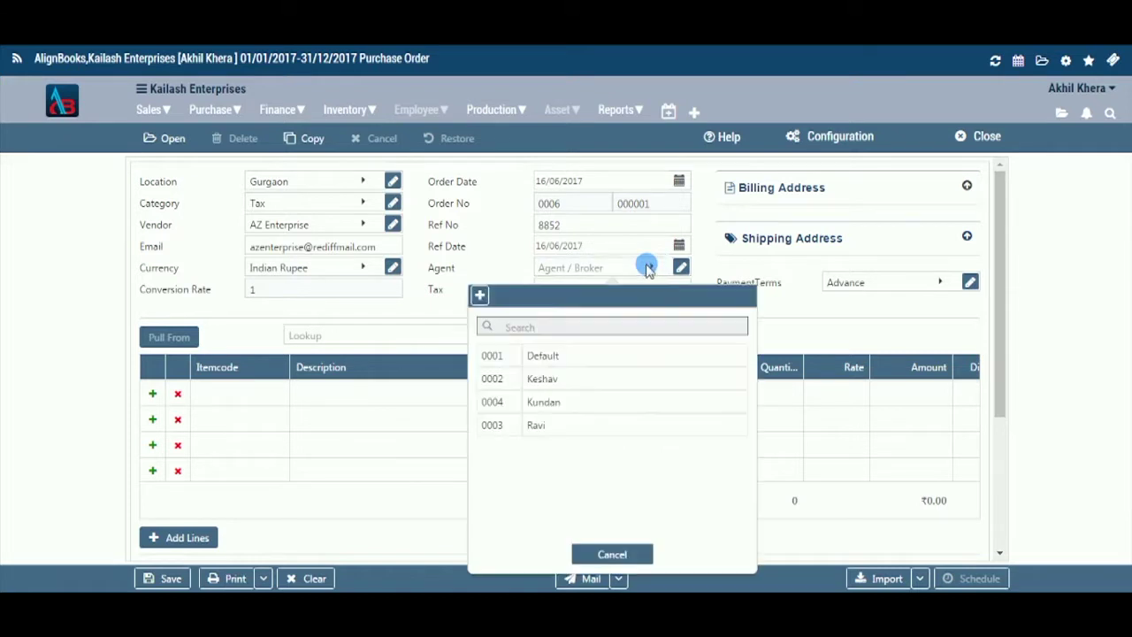
left_click(619, 427)
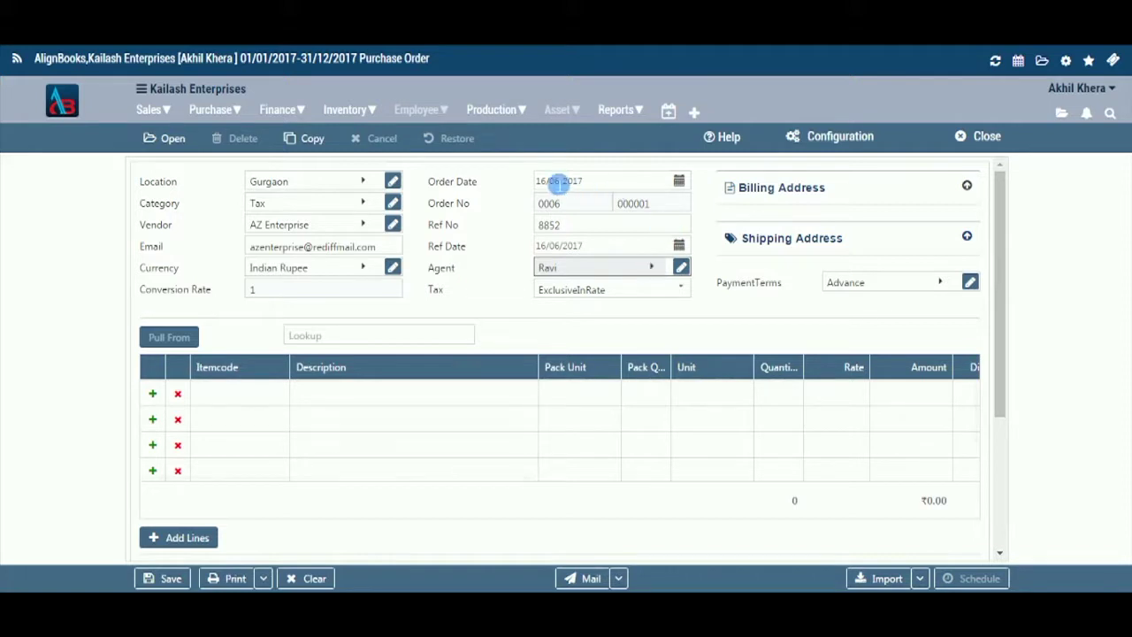
Step: Review the Agent Wise Billing option in the company's purchase setup
left_click(1069, 65)
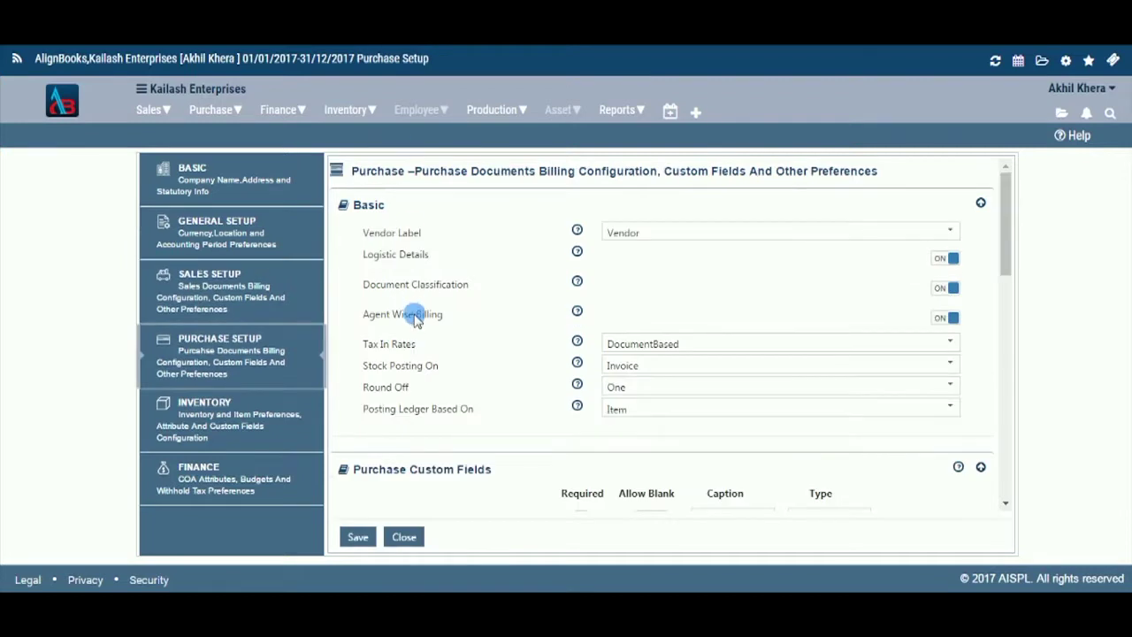
left_click(942, 318)
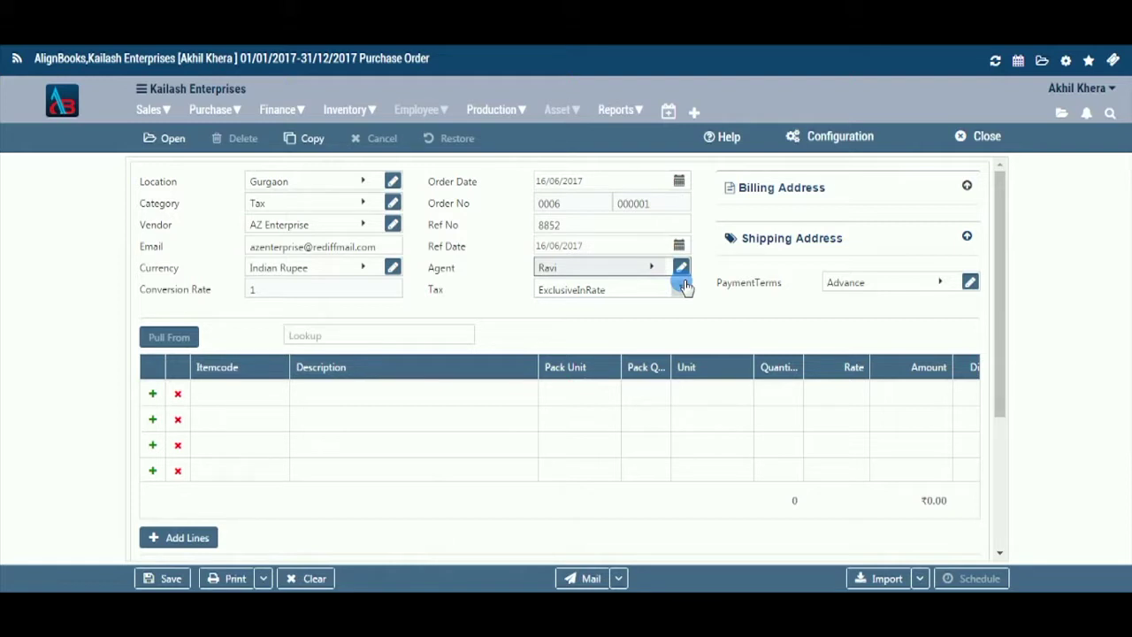
Step: Set the purchase order's tax option to InclusiveInRate and check the related company setup
left_click(682, 287)
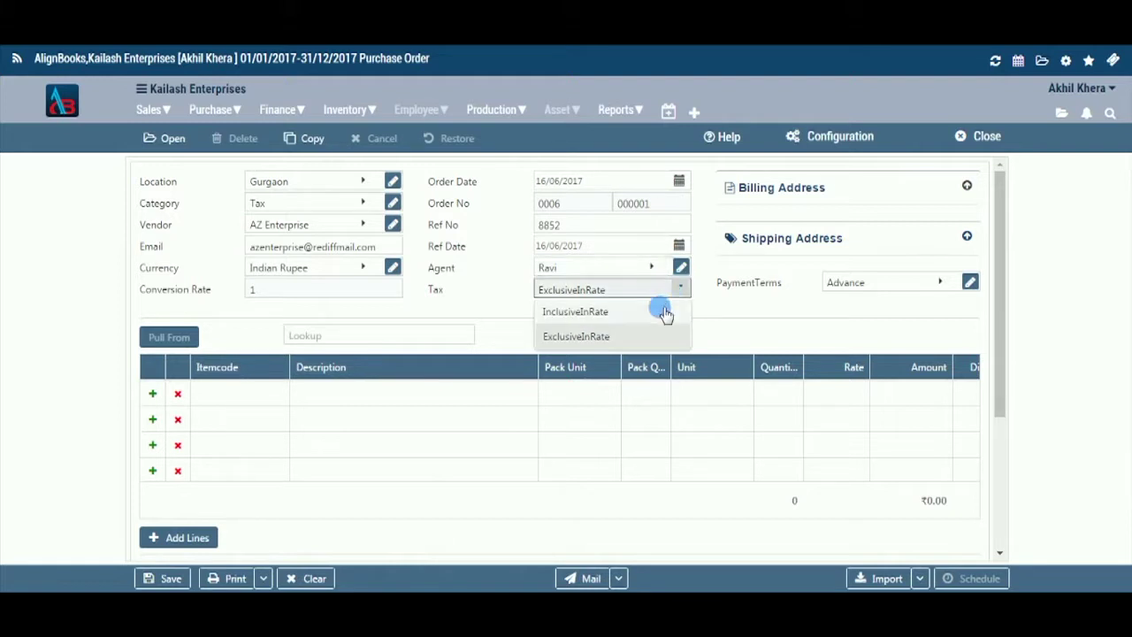
left_click(663, 314)
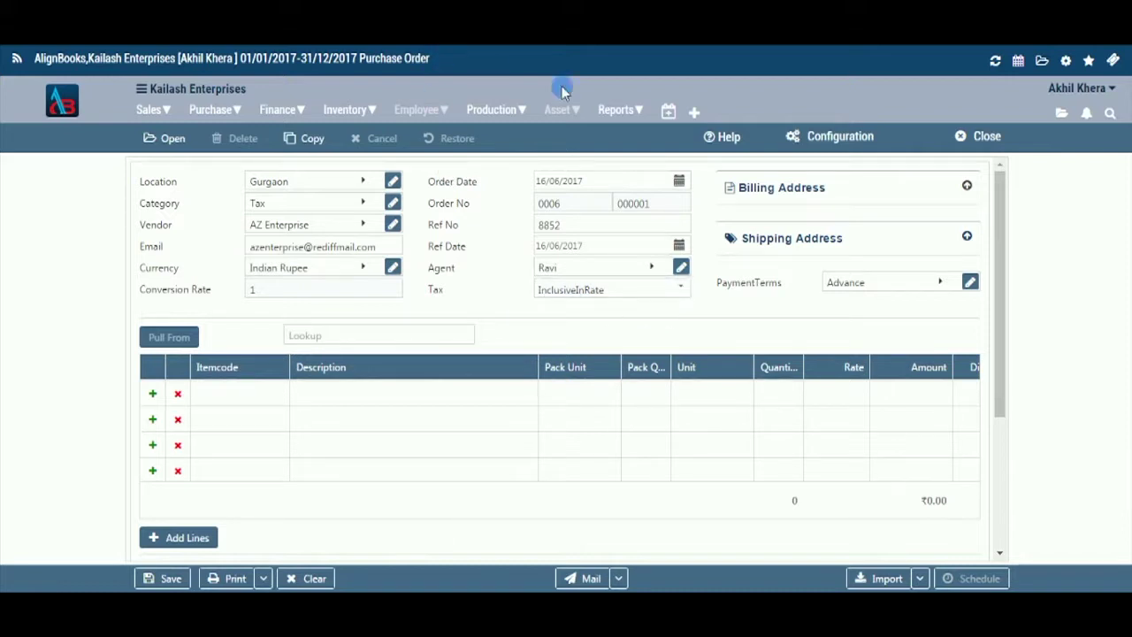
left_click(680, 288)
left_click(1067, 61)
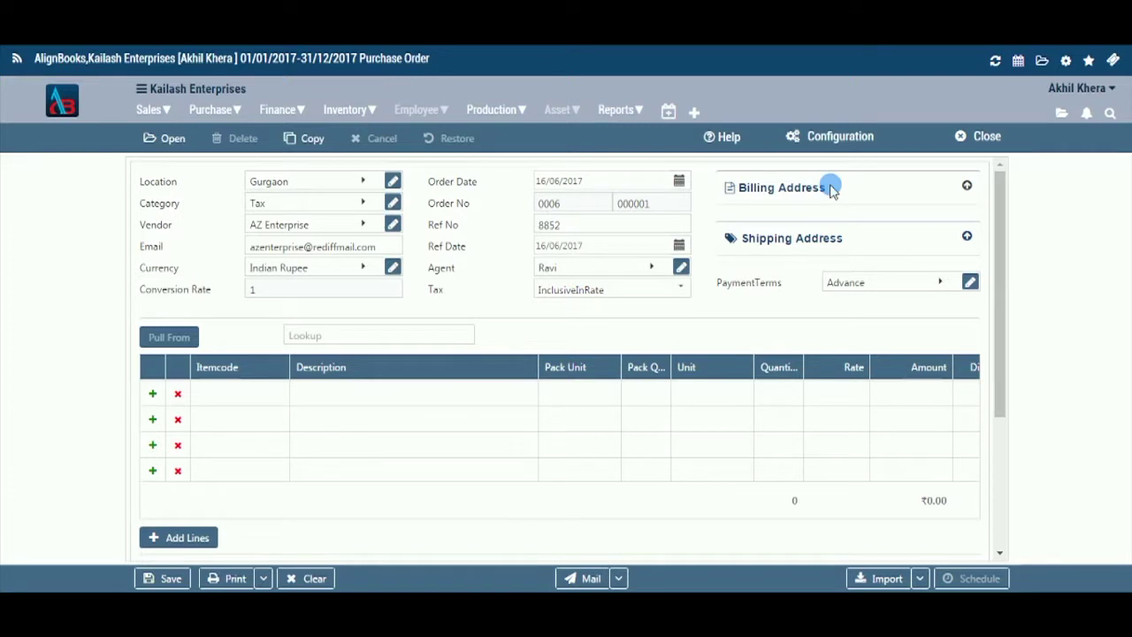
Step: Review the vendor's billing address and shipping address details, collapsing each section after viewing it
left_click(967, 186)
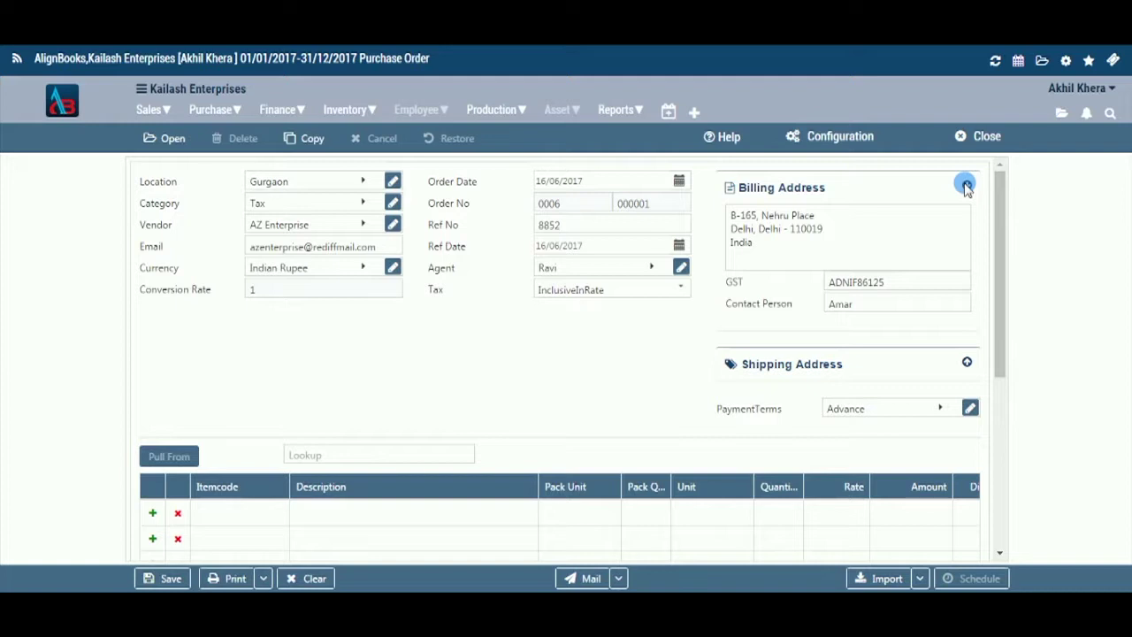
left_click(967, 187)
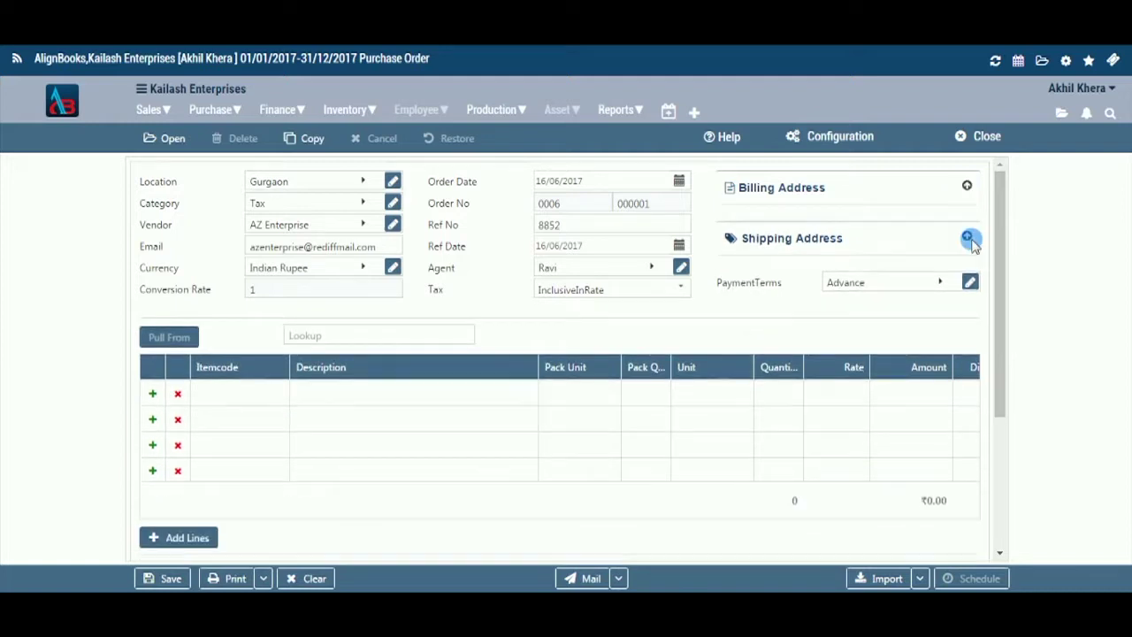
left_click(968, 238)
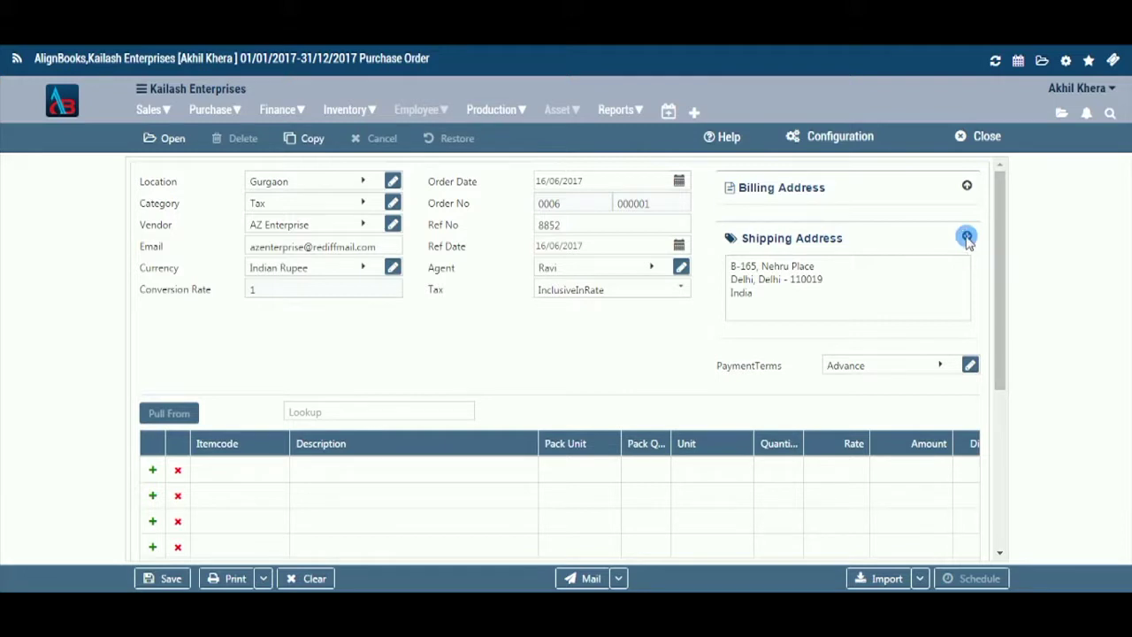
left_click(968, 237)
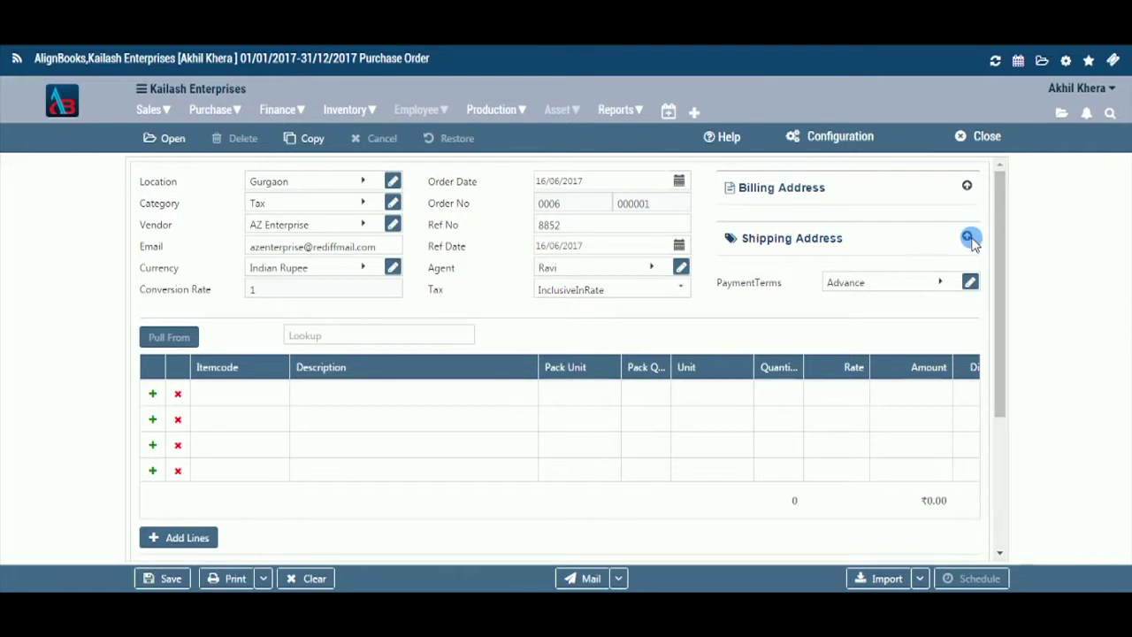
Step: Set the purchase order's payment terms to Monthly
left_click(937, 283)
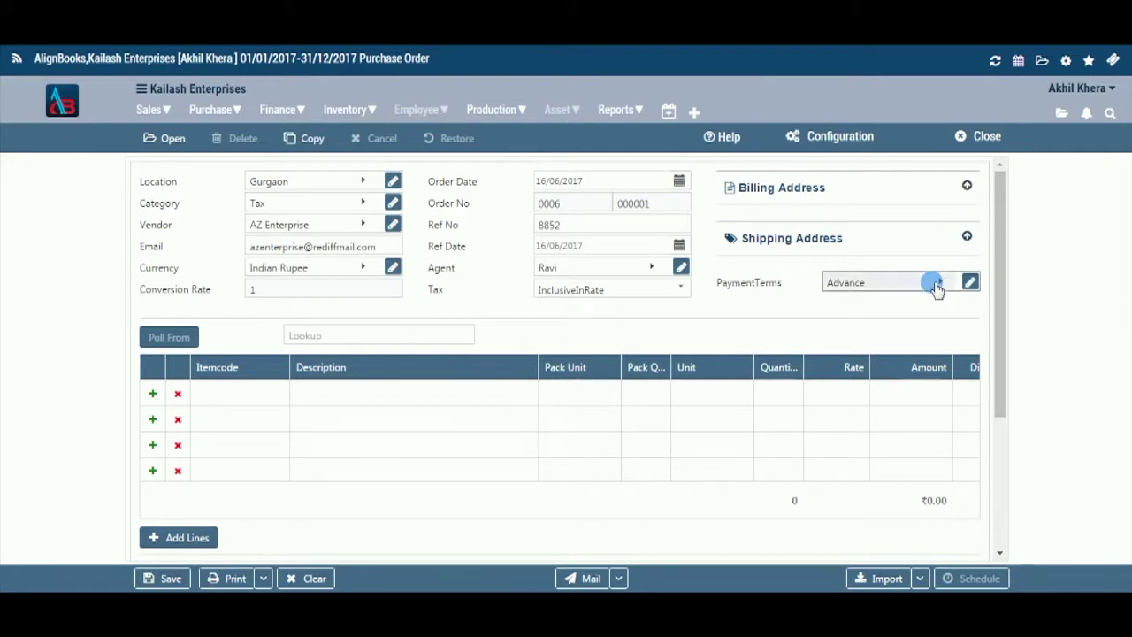
left_click(937, 285)
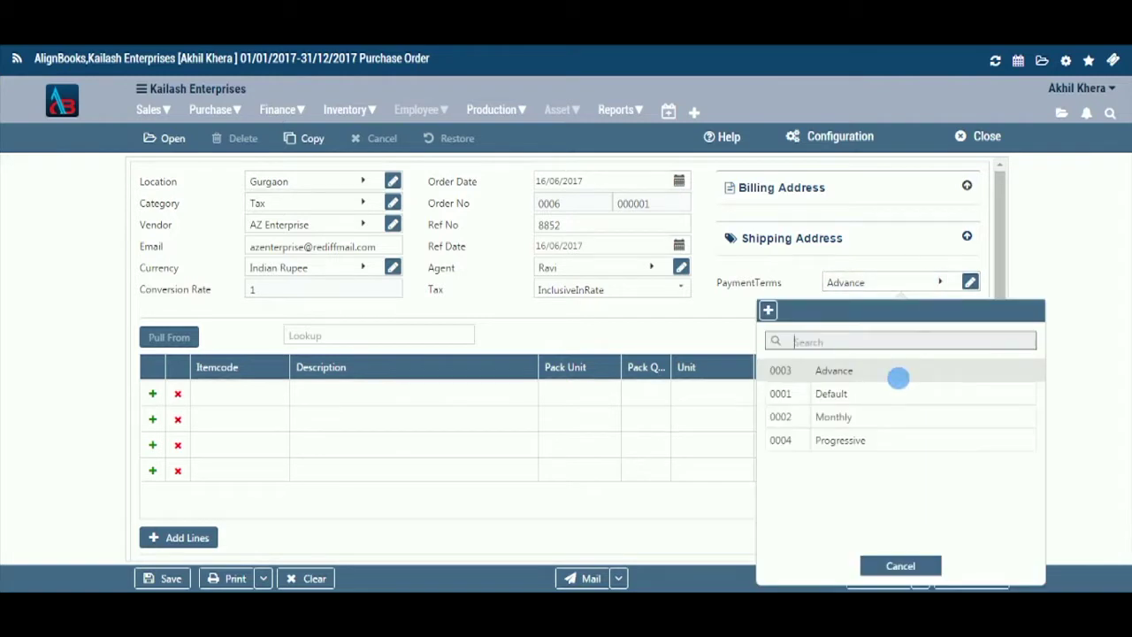
left_click(892, 420)
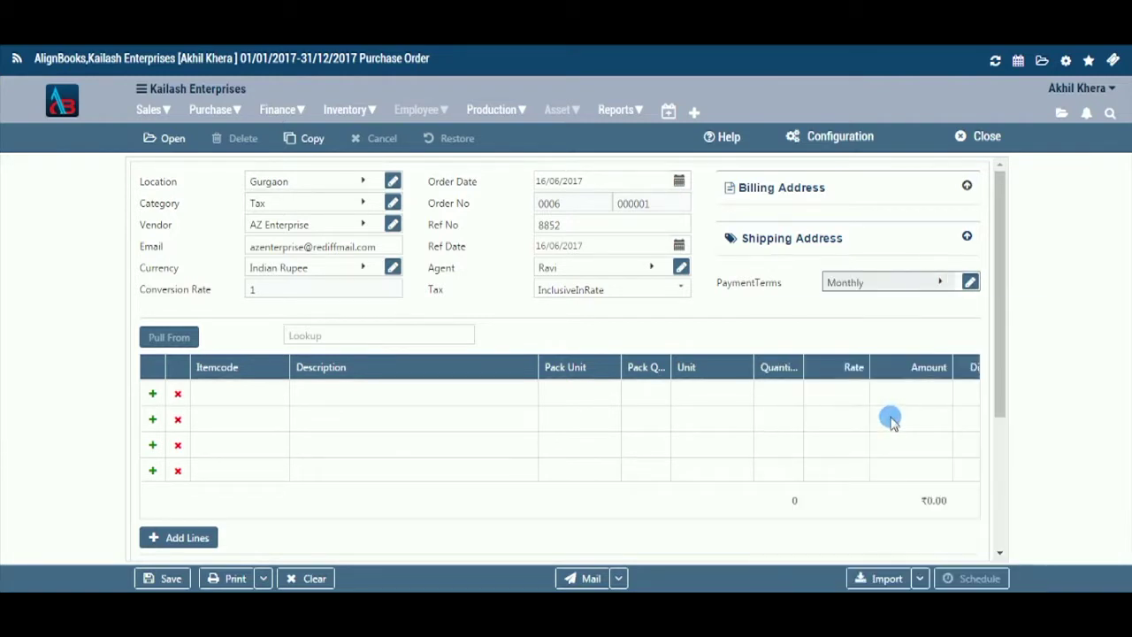
Step: Review the available payment terms and the definition of the Monthly term, leaving both without changes
left_click(928, 285)
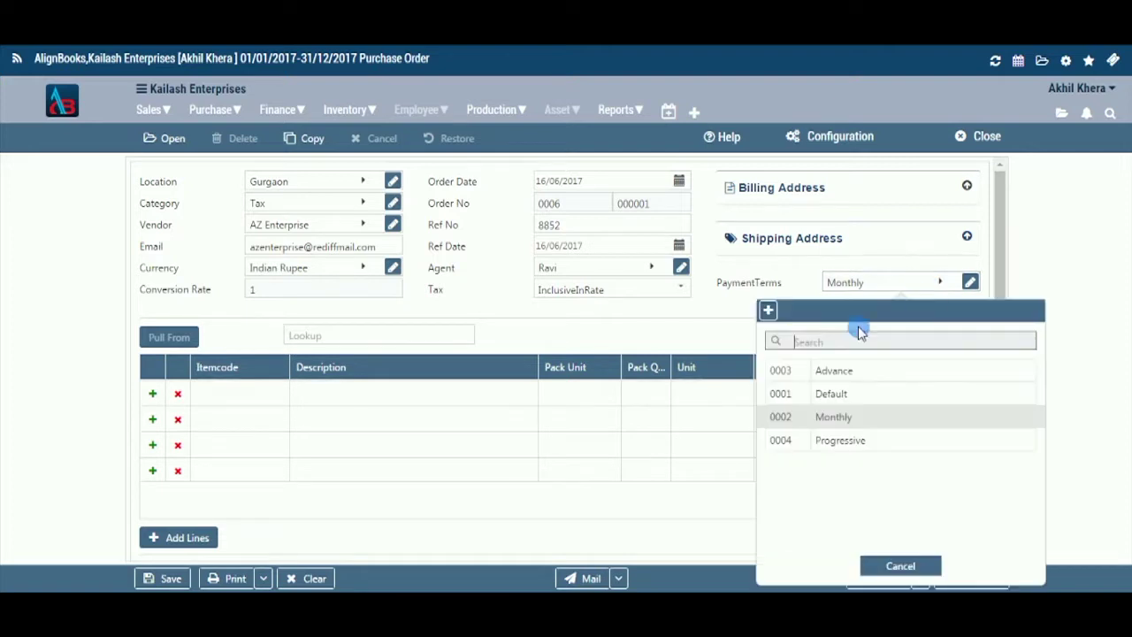
left_click(914, 557)
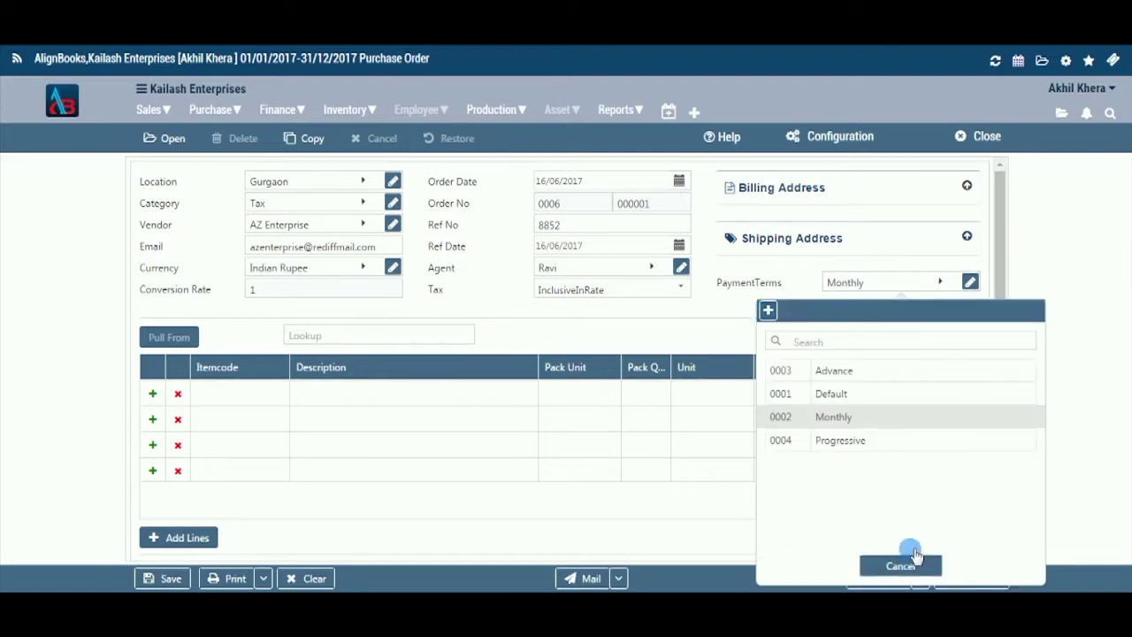
left_click(972, 283)
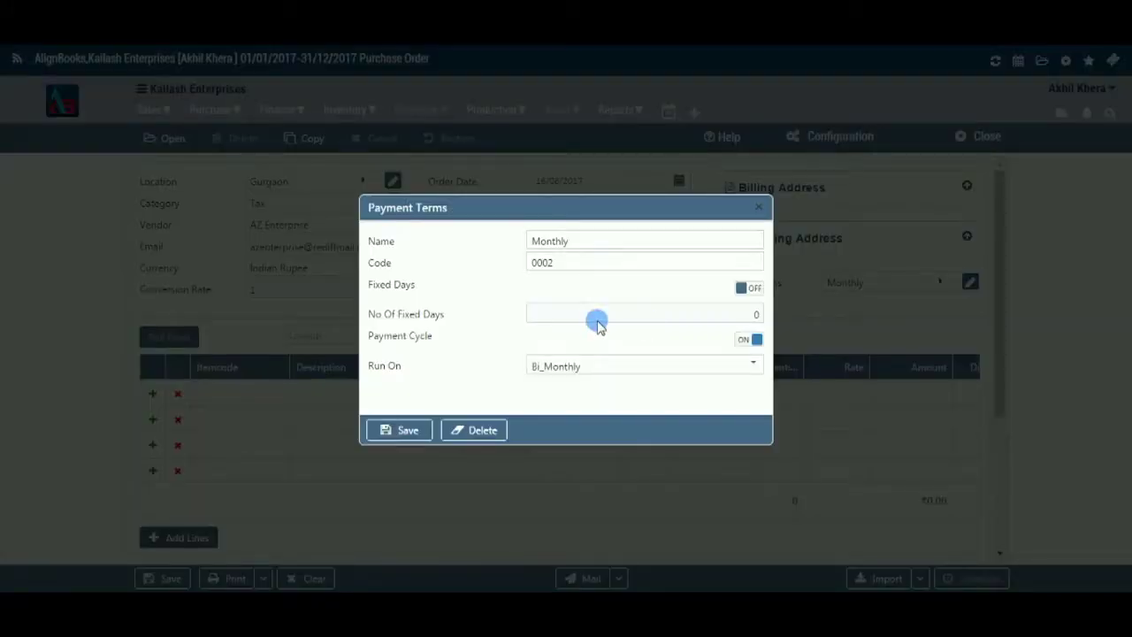
left_click(759, 210)
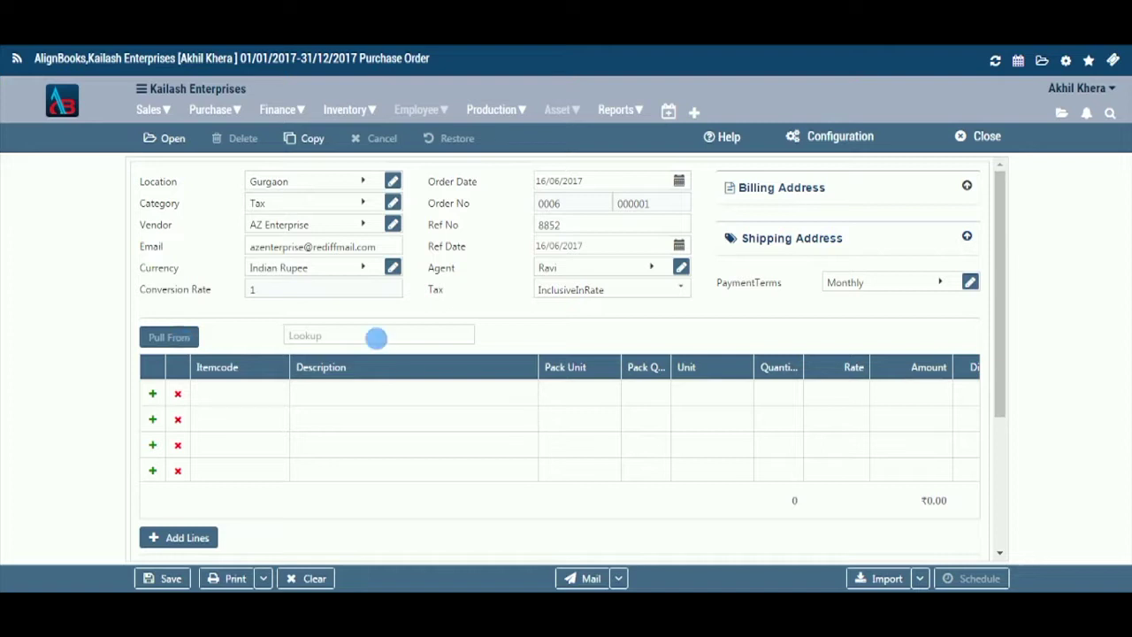
Step: Choose the Charger with item code 0000046 for the first line of the item grid
left_click(390, 345)
left_click(151, 397)
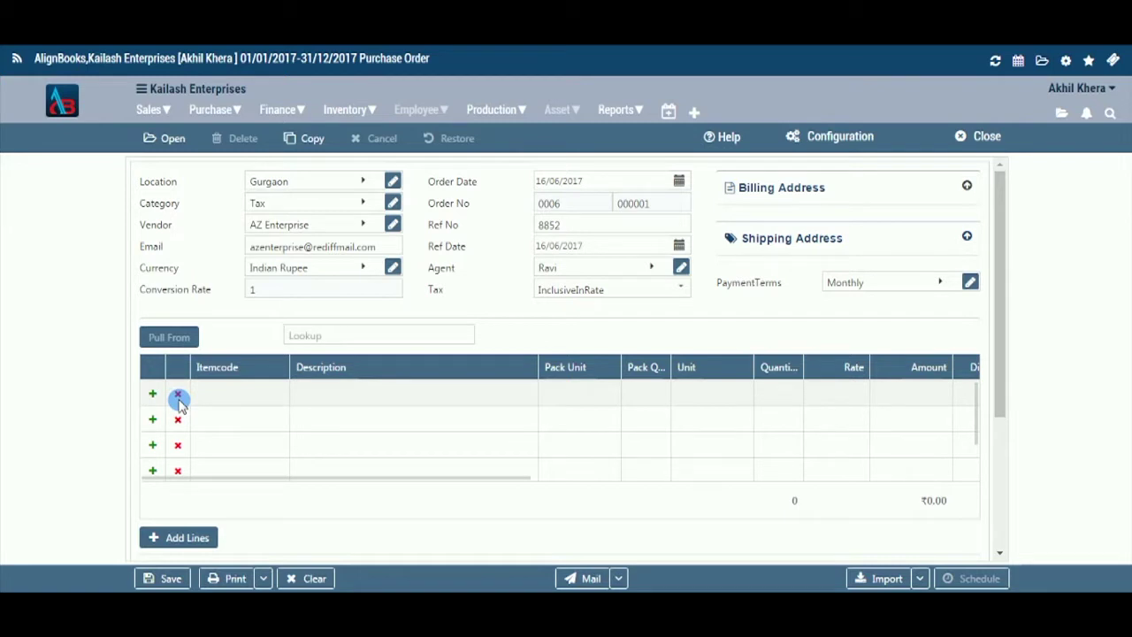
left_click(275, 398)
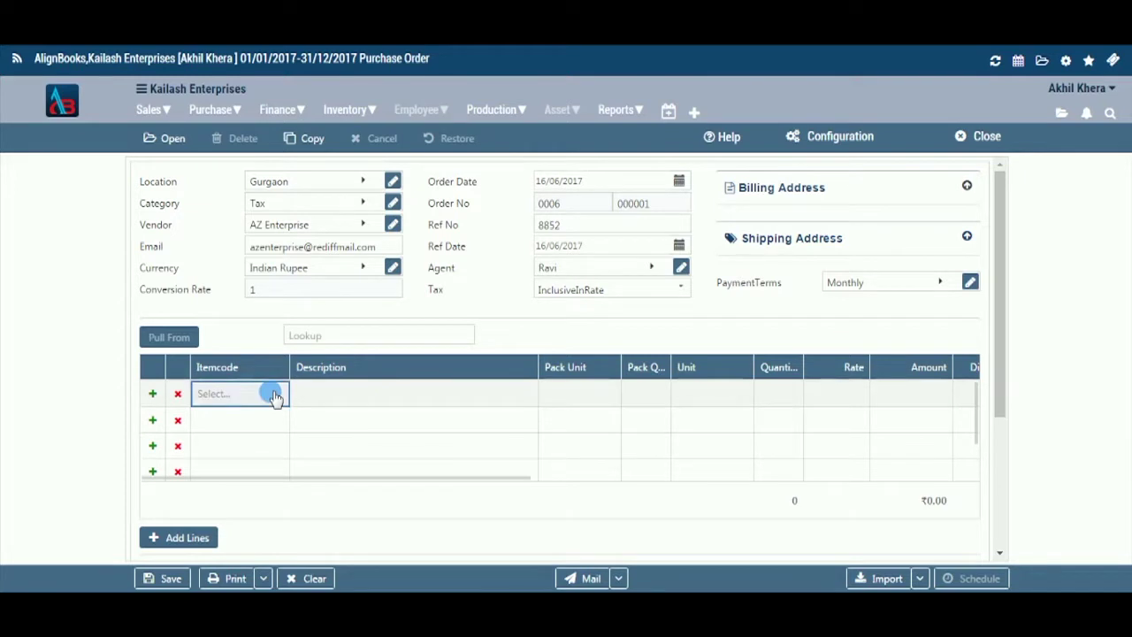
left_click(275, 398)
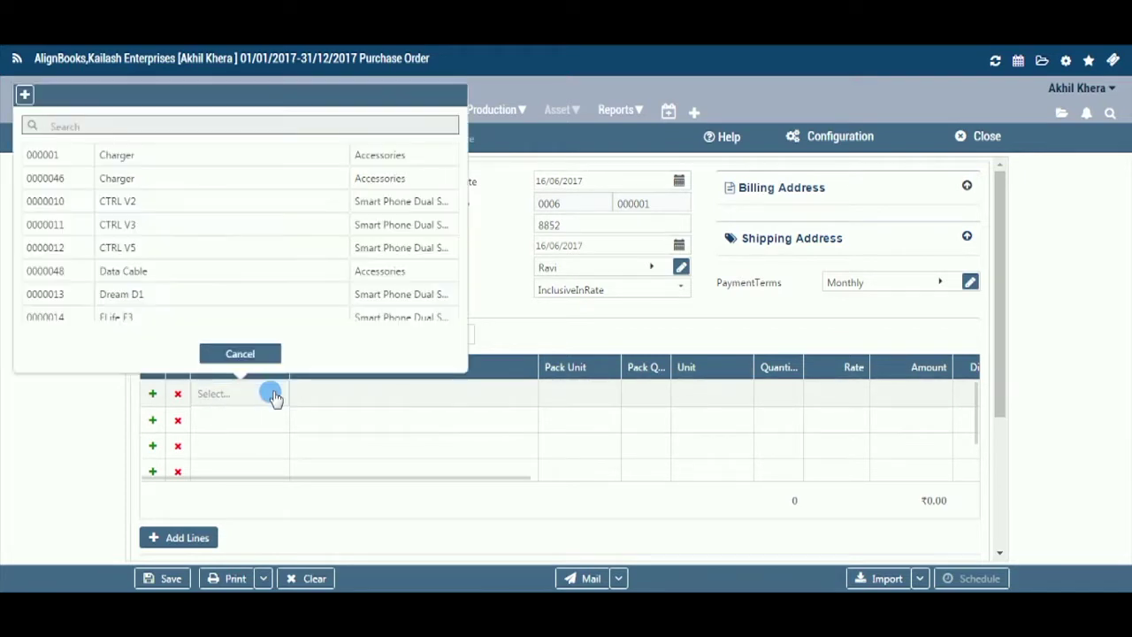
left_click(185, 200)
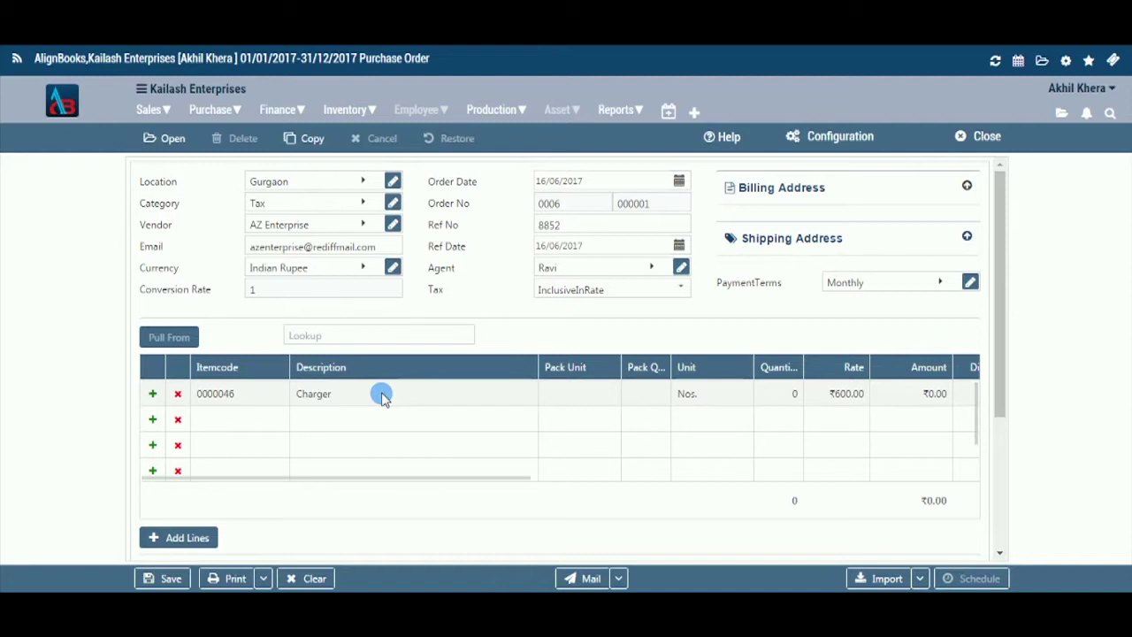
Step: Set the Charger line's unit to Nos. and its quantity to 2, and check the rate and amount
left_click(735, 397)
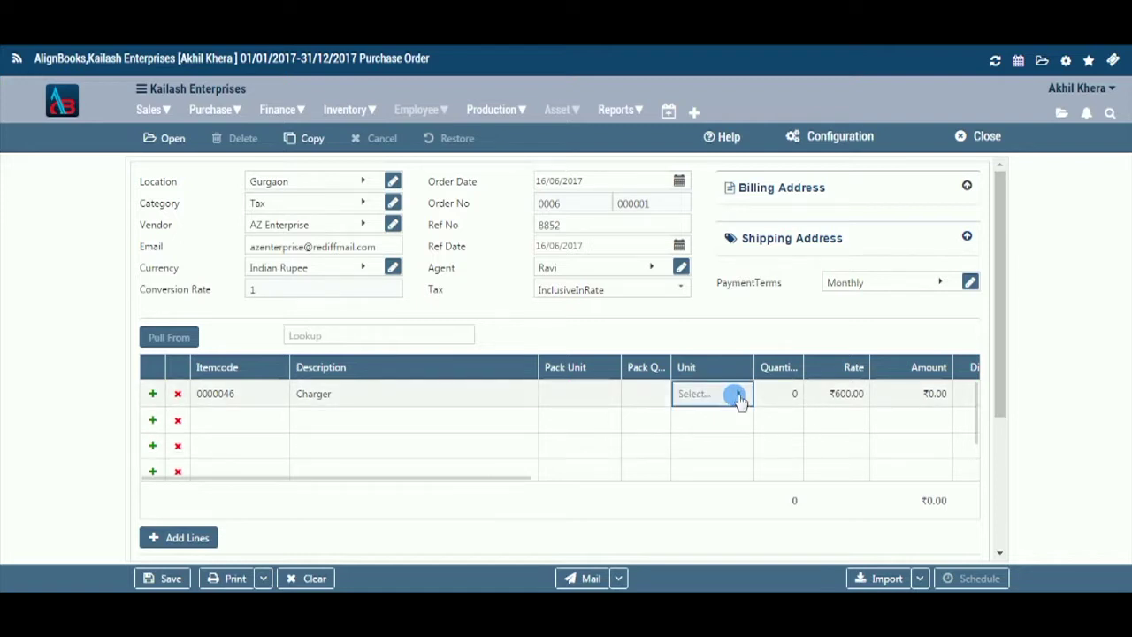
left_click(732, 392)
left_click(715, 239)
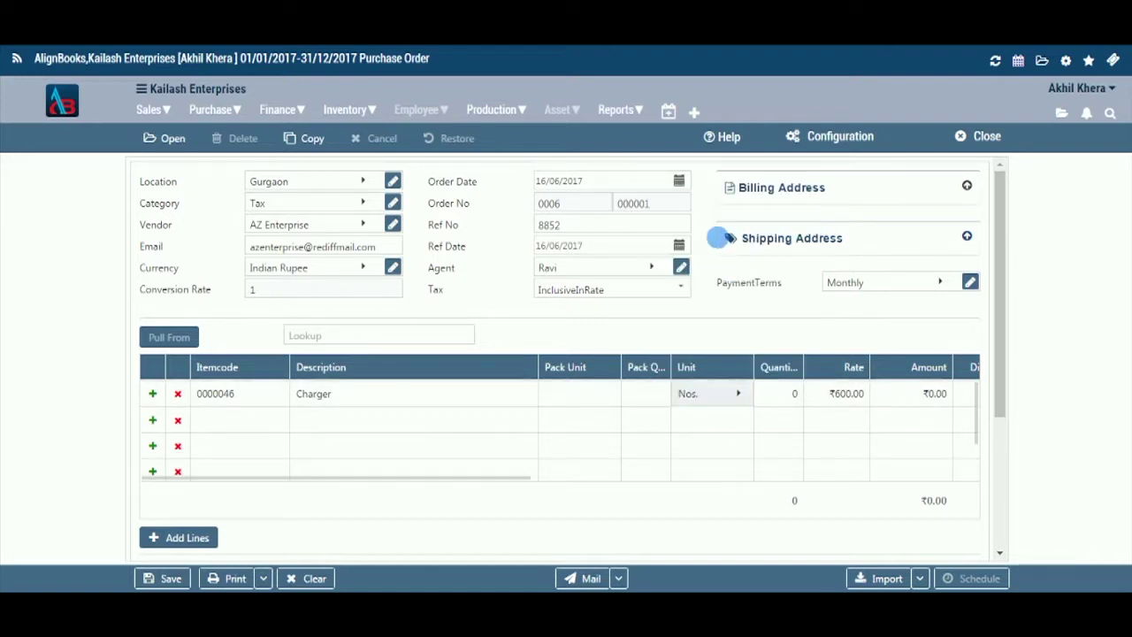
left_click(798, 394)
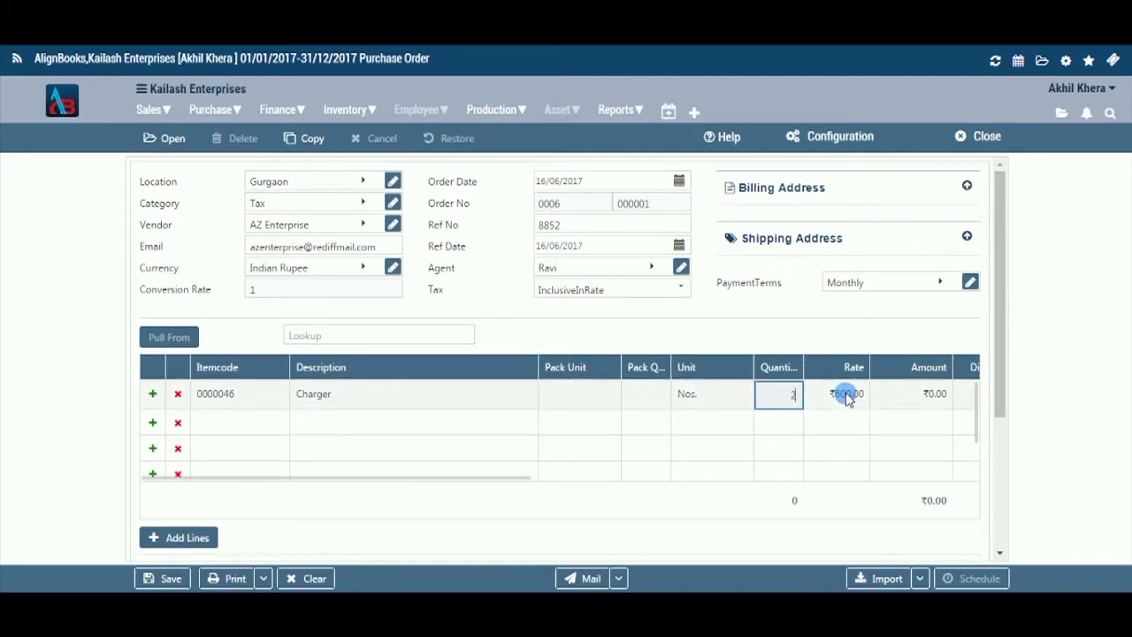
left_click(846, 395)
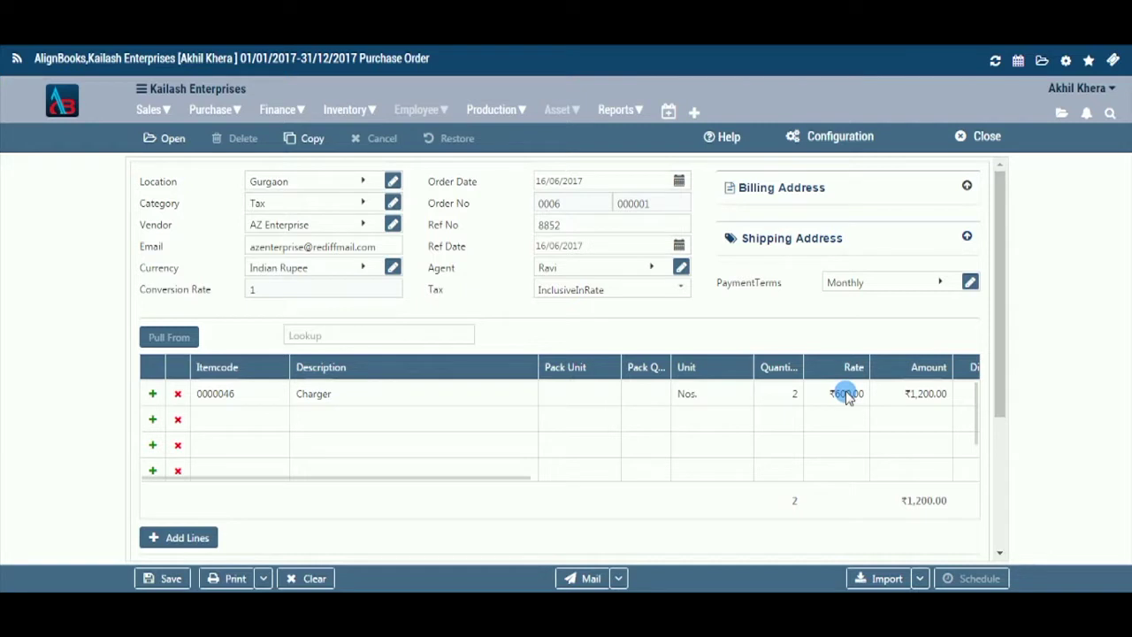
left_click(907, 393)
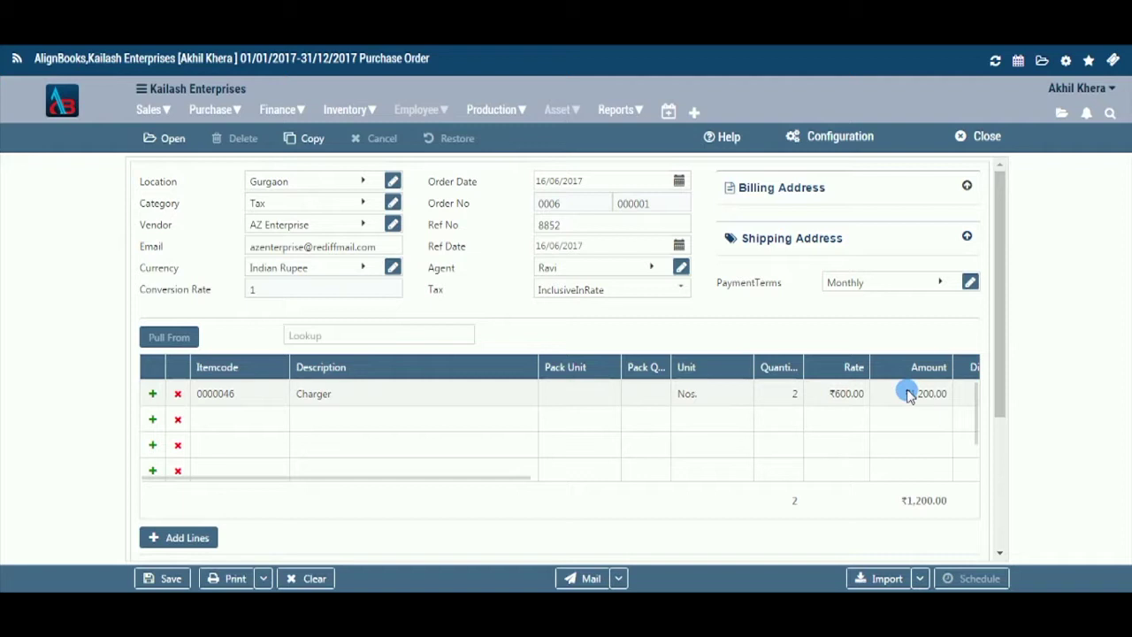
left_click(845, 394)
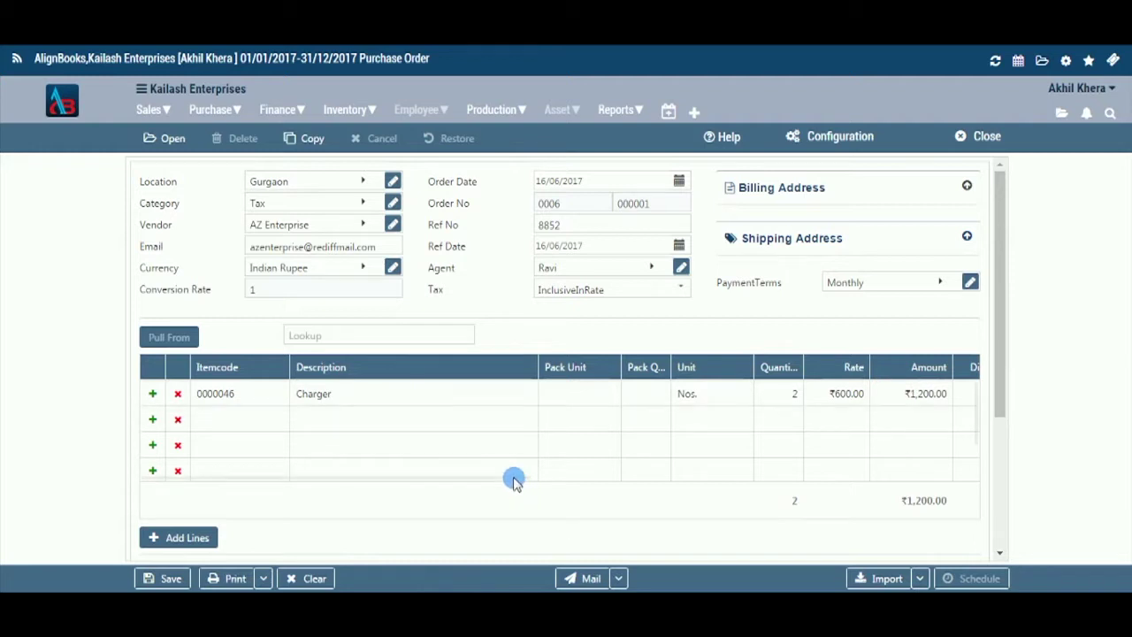
Step: Enter "unpaid" as the remark on the Charger line
left_click_drag(572, 478, 814, 506)
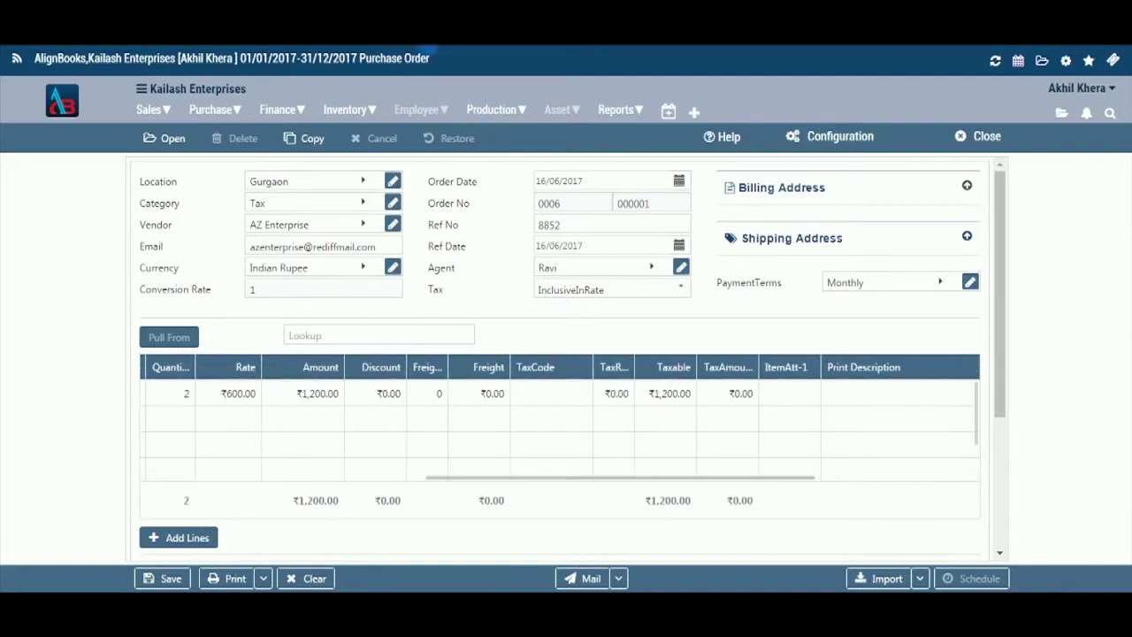
left_click(543, 422)
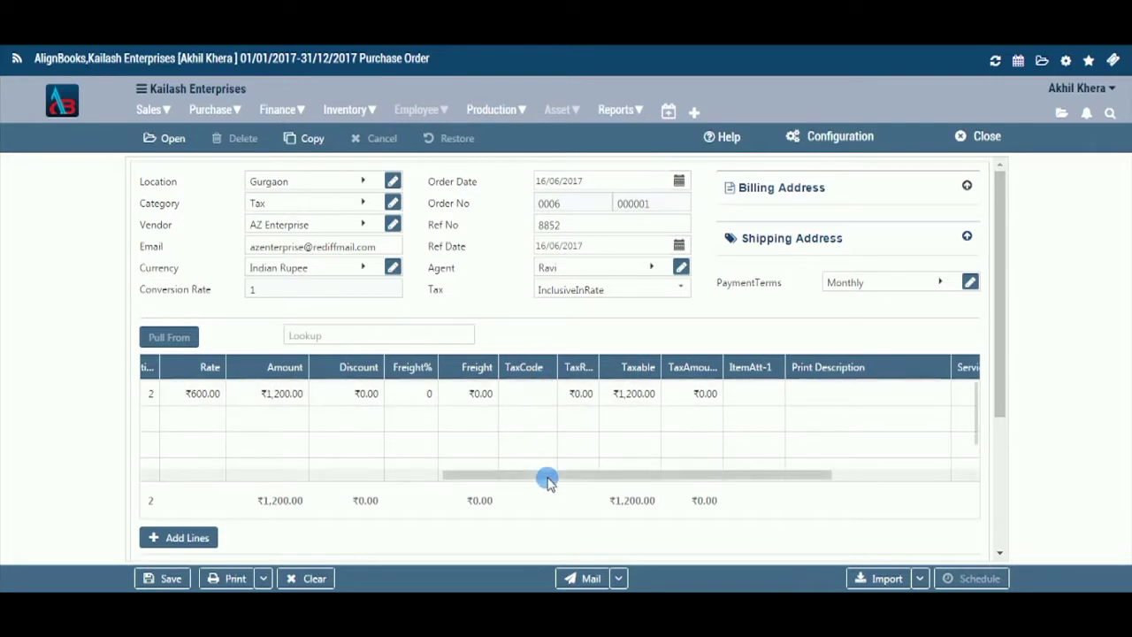
left_click_drag(574, 475, 844, 493)
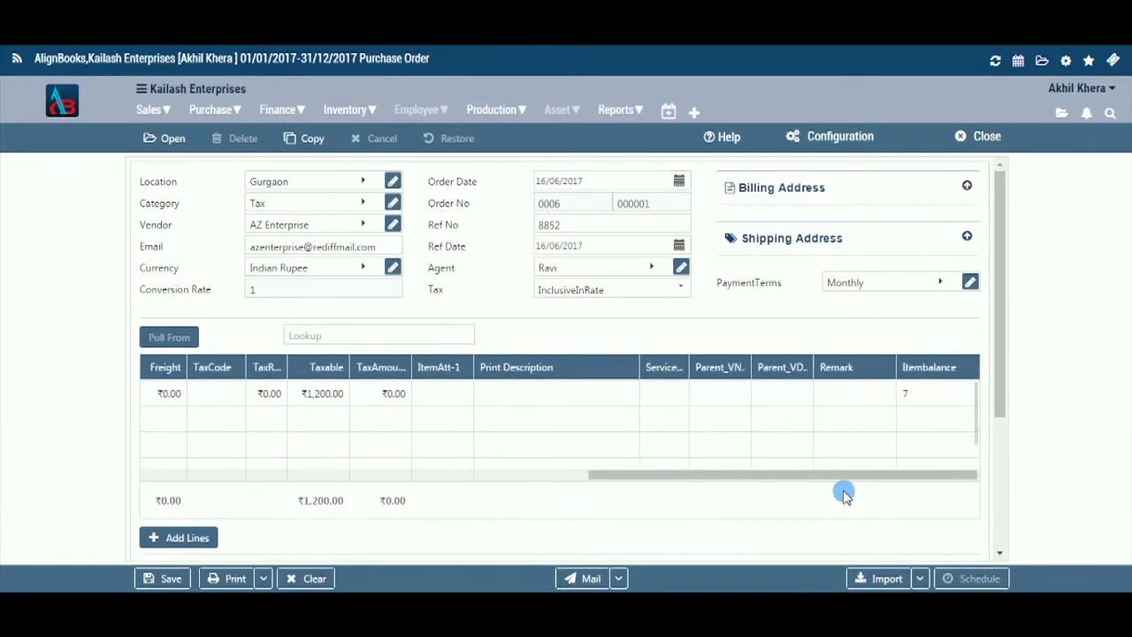
left_click(856, 396)
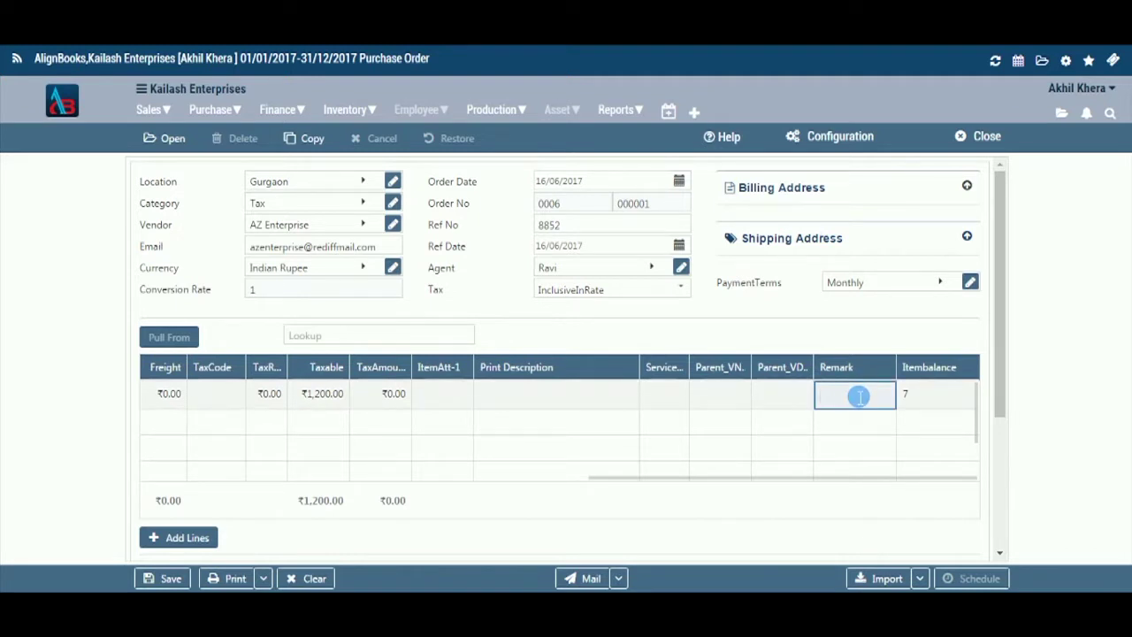
type("unpaid")
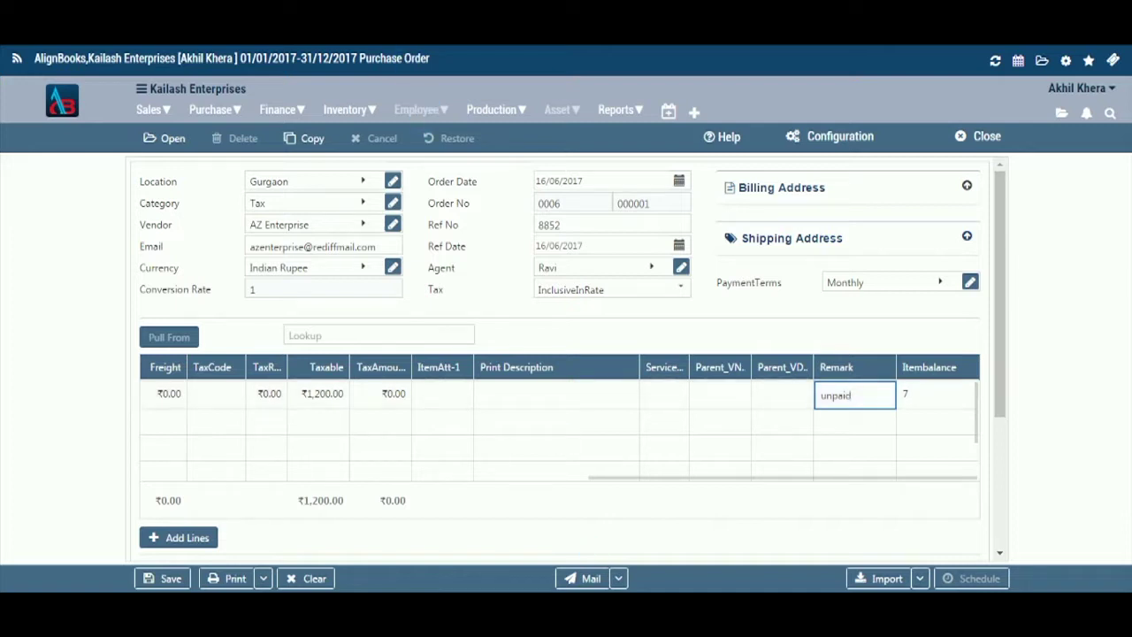
left_click(515, 396)
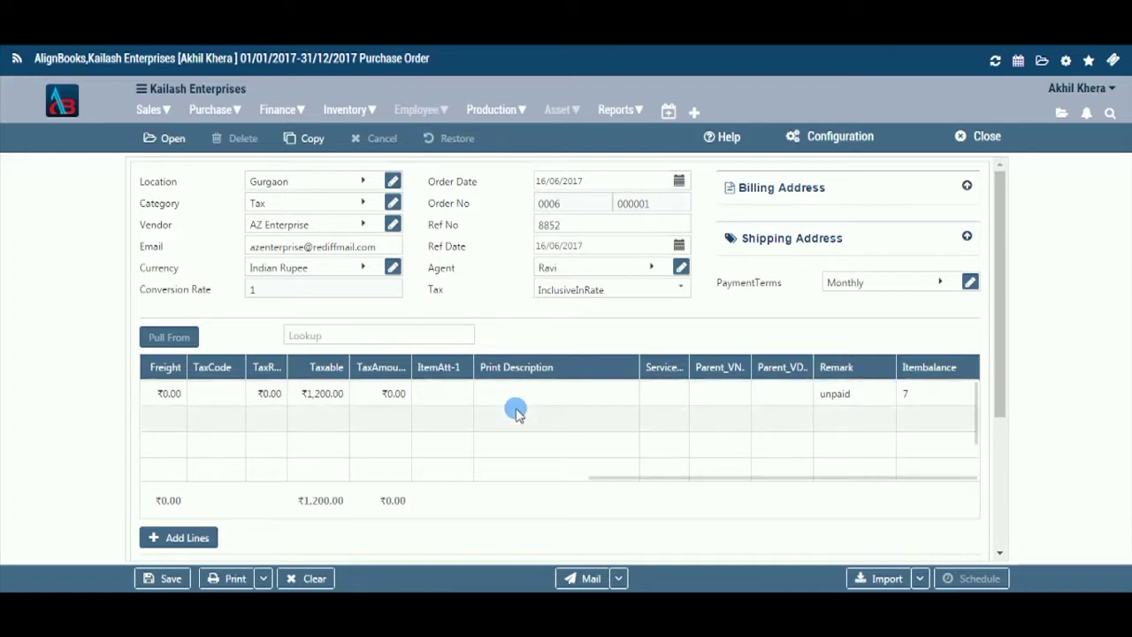
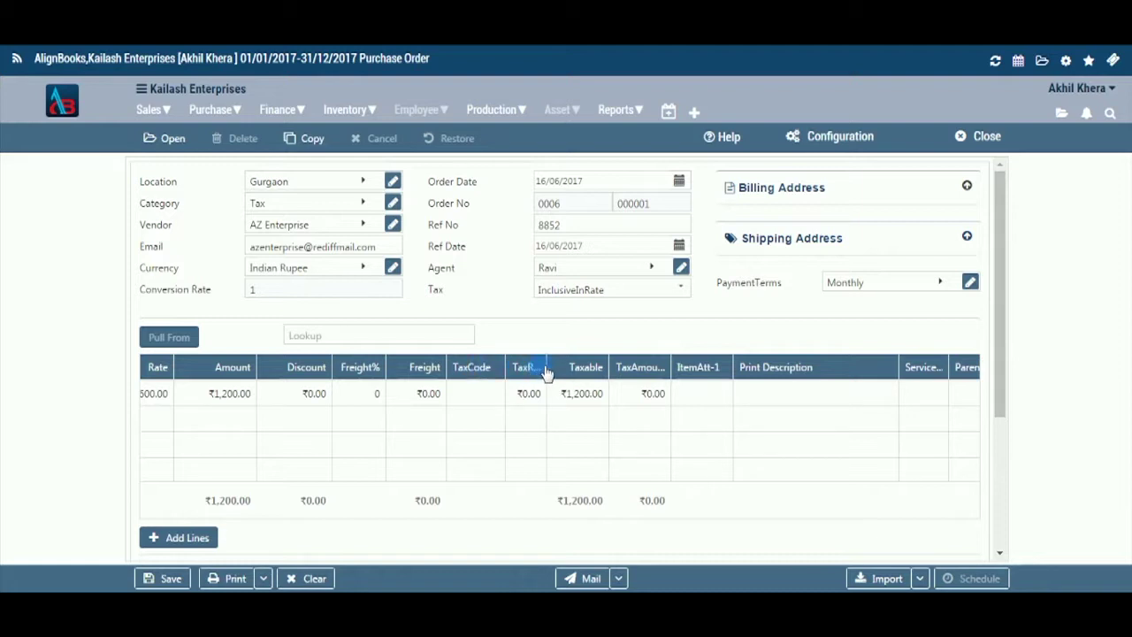
Step: Widen the TaxRate column of the item grid and return to the quantity and rate columns
left_click_drag(552, 366, 569, 367)
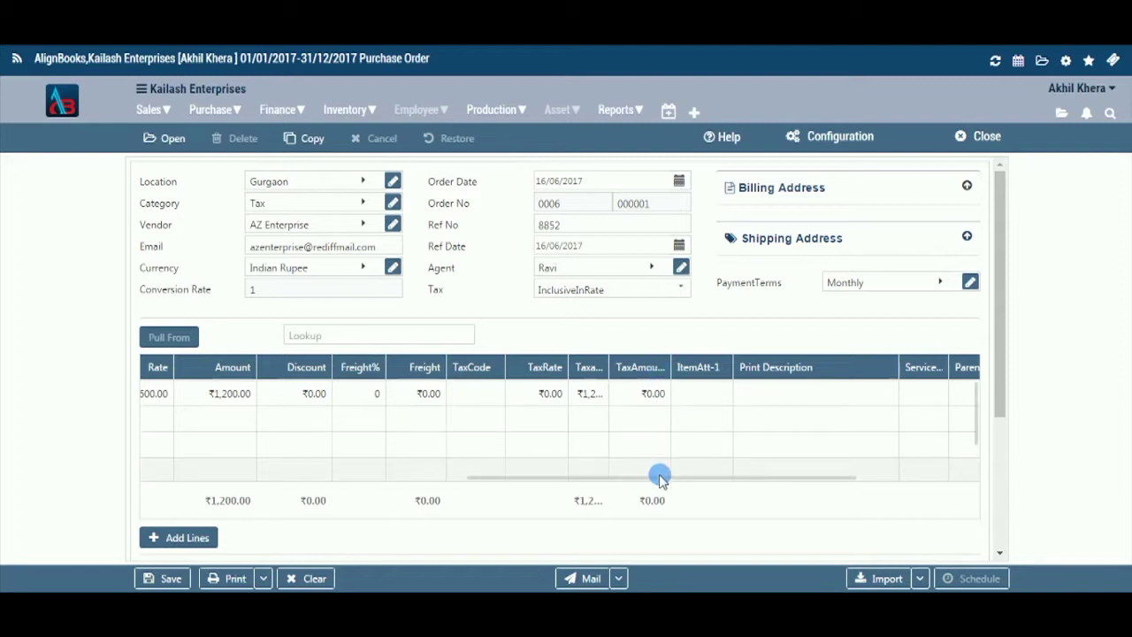
left_click_drag(665, 478, 407, 474)
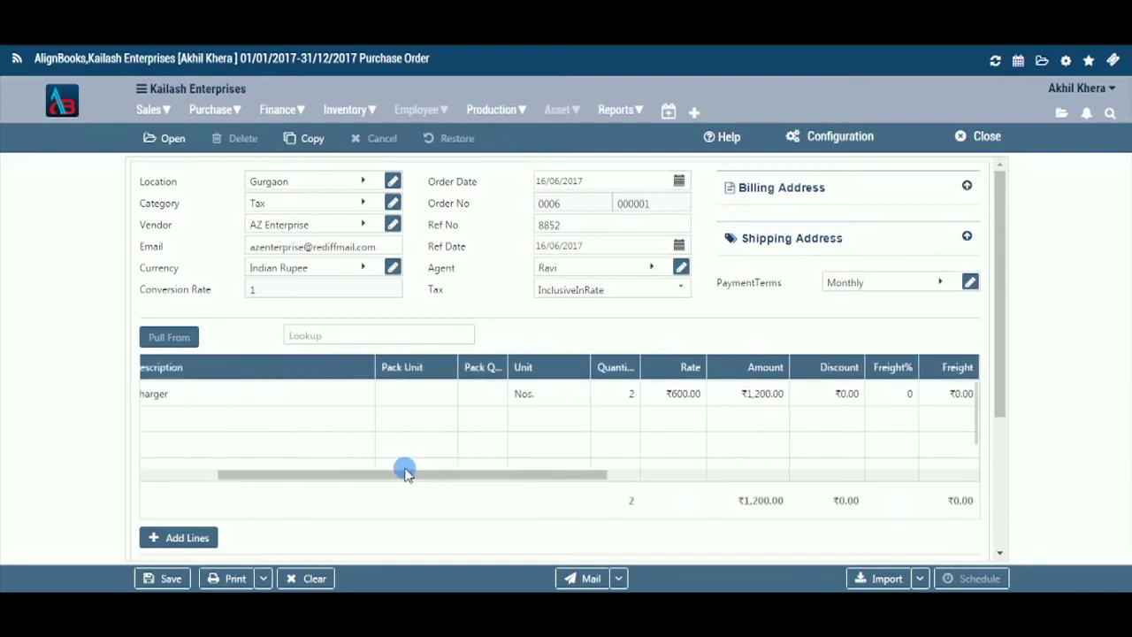
Step: Examine the Pack Unit choices and the Pack Qty column for the Charger line
left_click(440, 396)
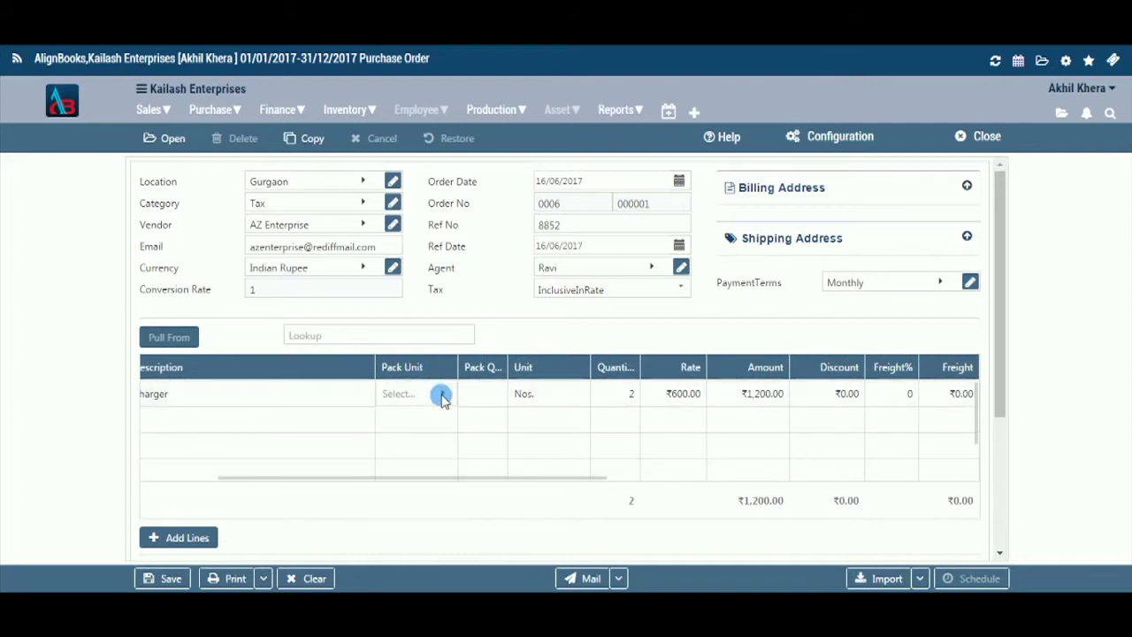
left_click(442, 395)
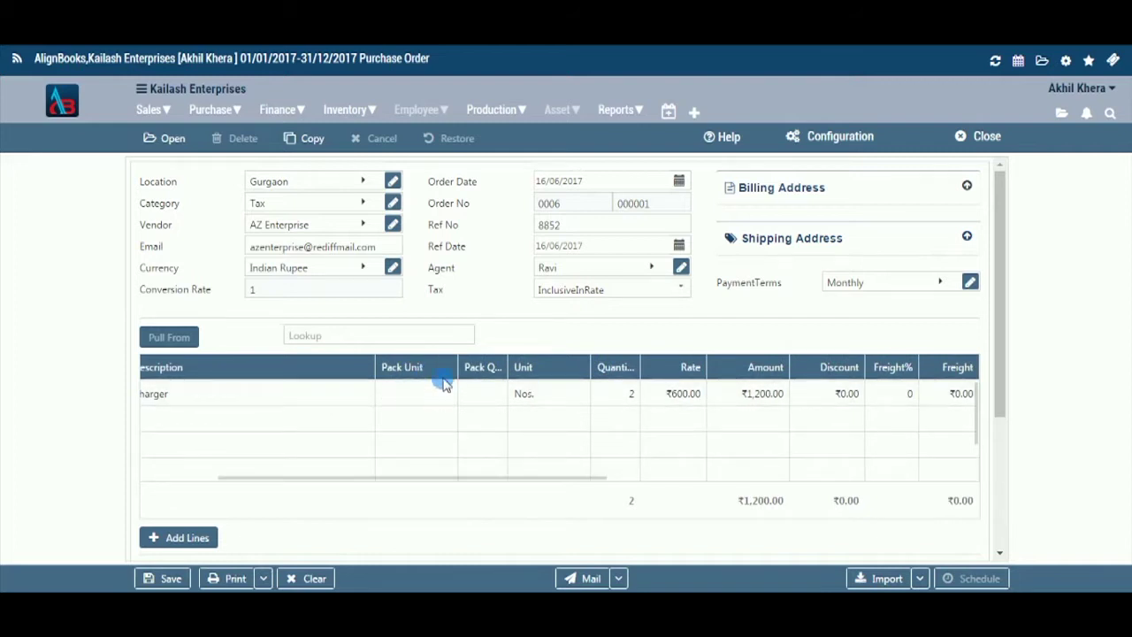
left_click(406, 376)
left_click(474, 372)
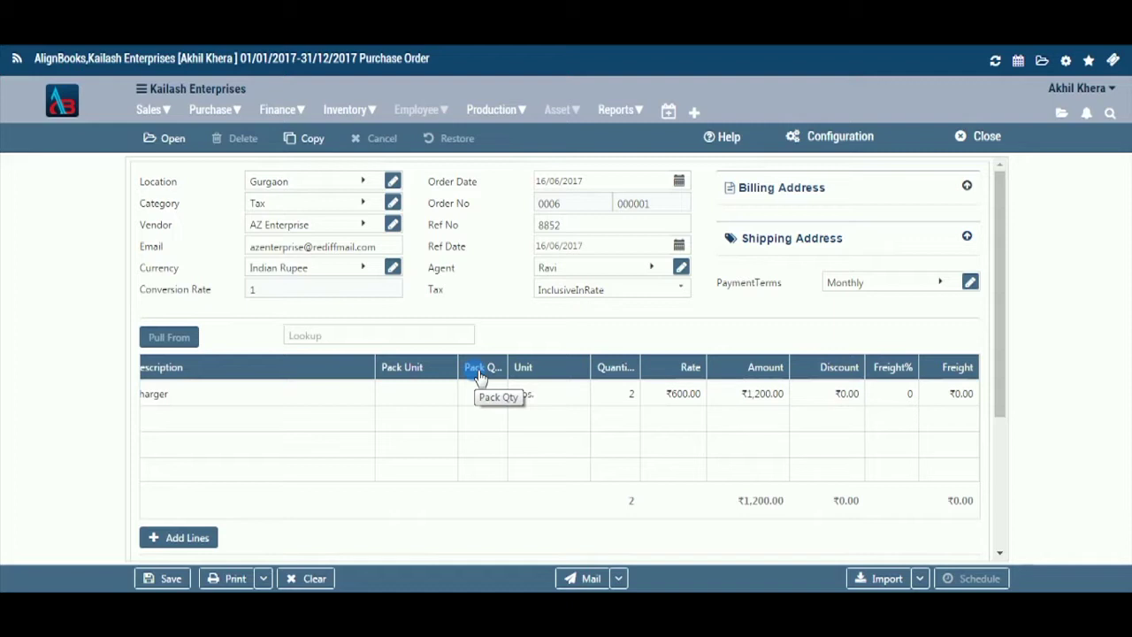
Step: Enter "charger" as the print description of the Charger line
mouse_move(513, 472)
left_click_drag(537, 478, 841, 475)
left_click(739, 397)
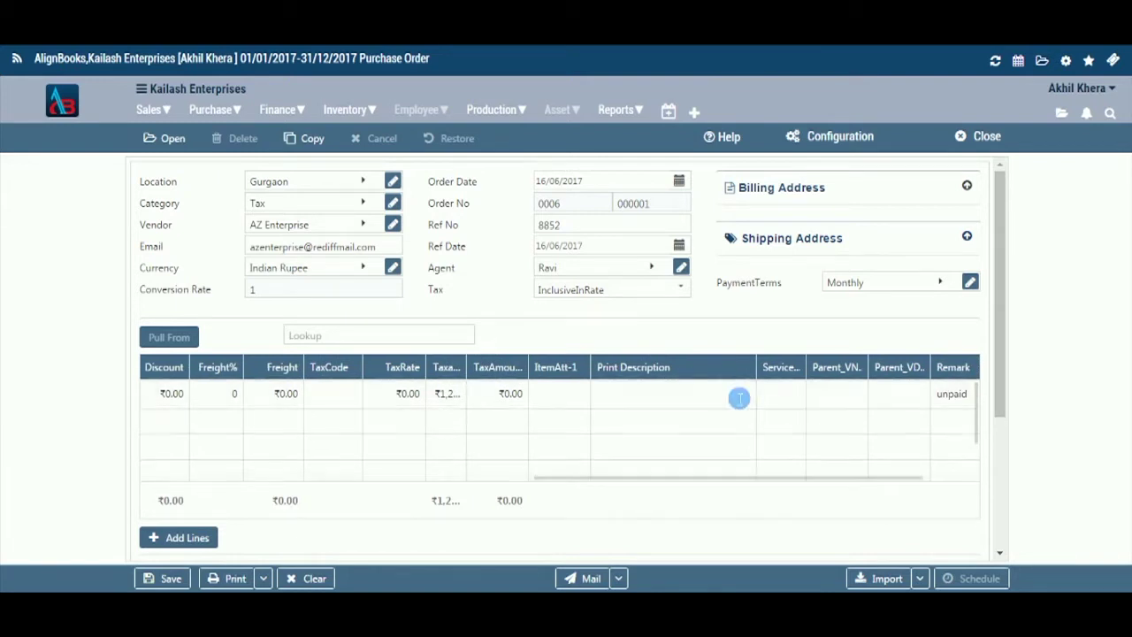
type("charger")
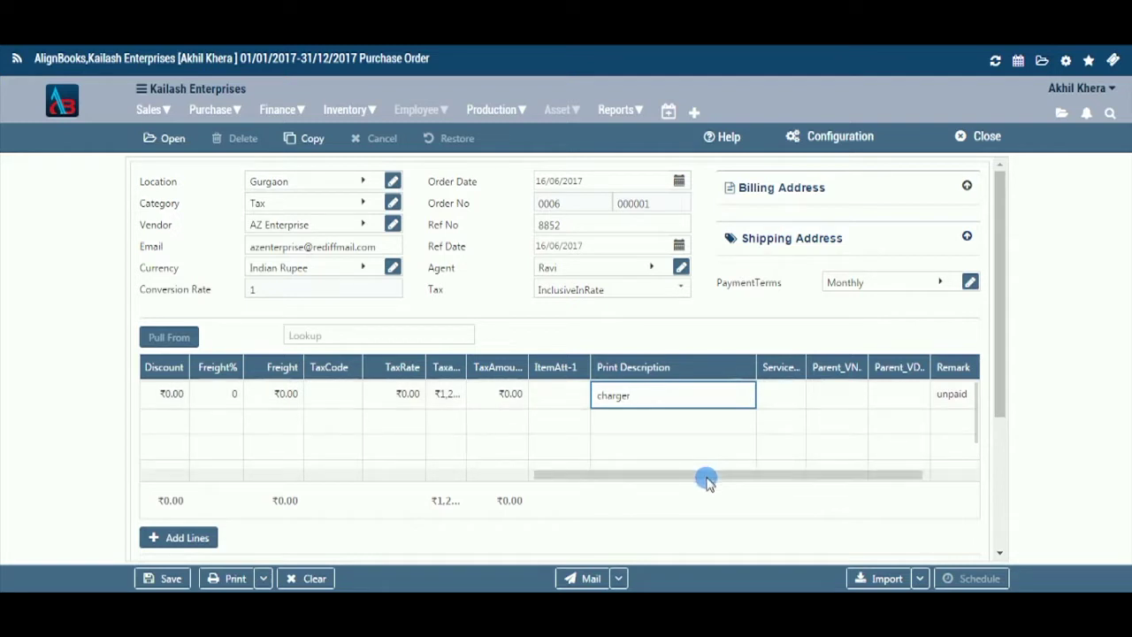
Step: Set the Charger line's ItemAtt-1 attribute to 002
mouse_move(750, 389)
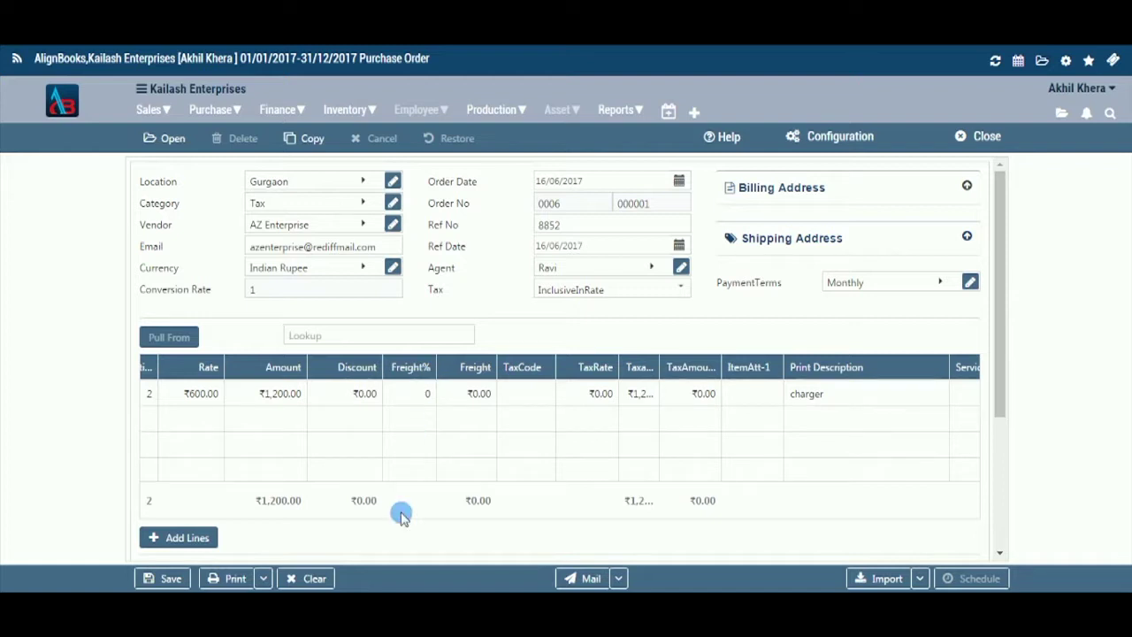
left_click_drag(474, 480, 597, 476)
left_click(531, 398)
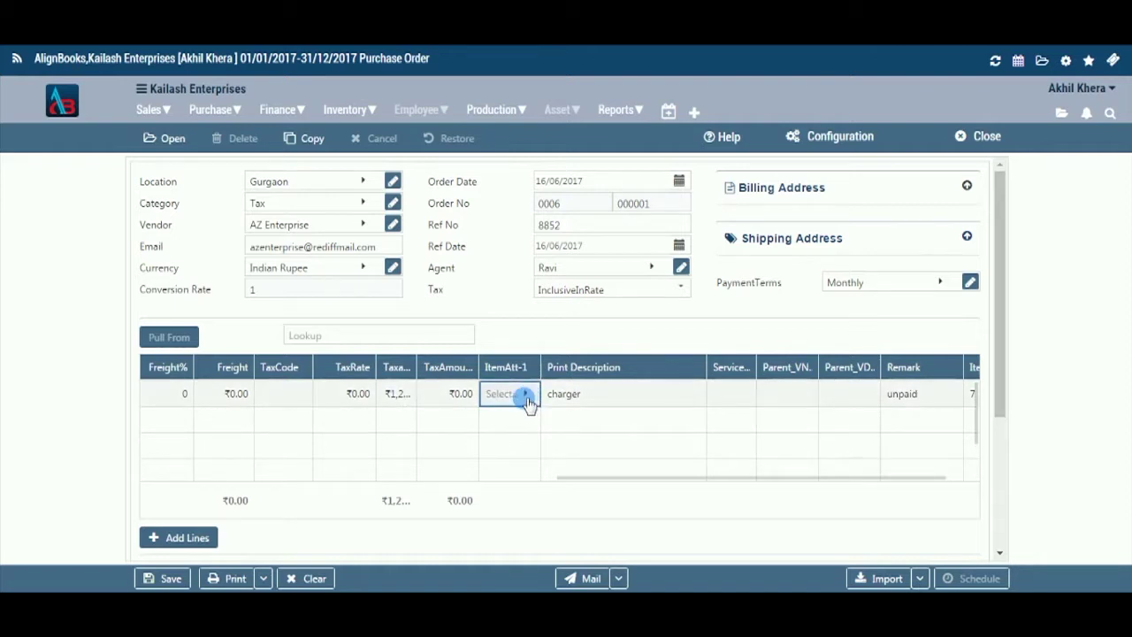
left_click(528, 396)
left_click(531, 156)
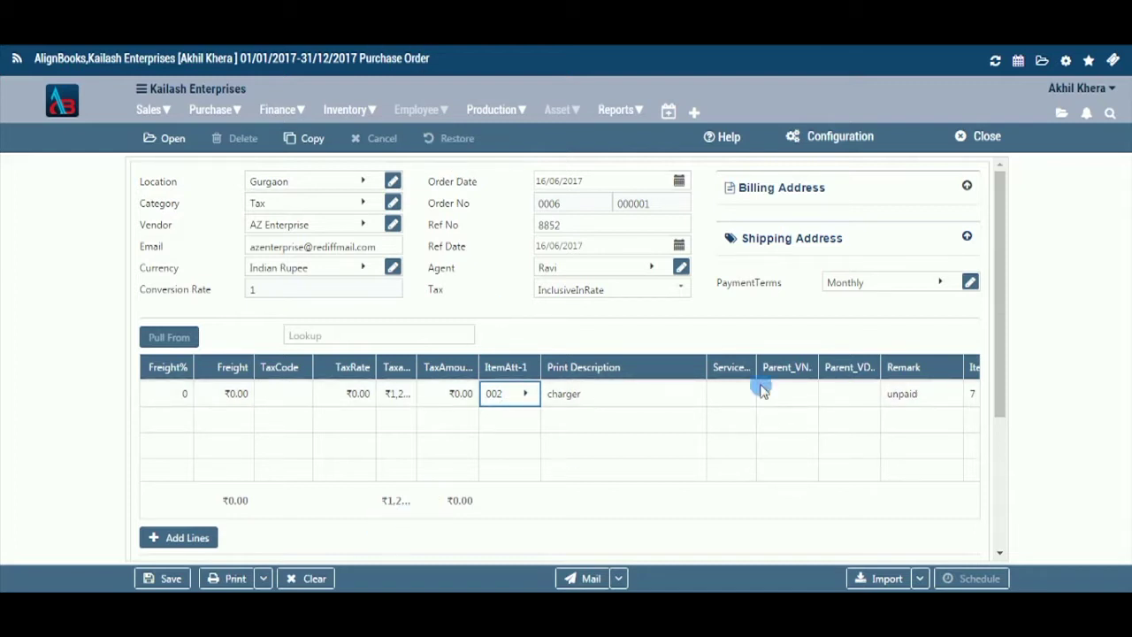
Step: Enter "amount to pay: 400 other charges" in the purchase order's Remarks
left_click_drag(1000, 309, 1006, 410)
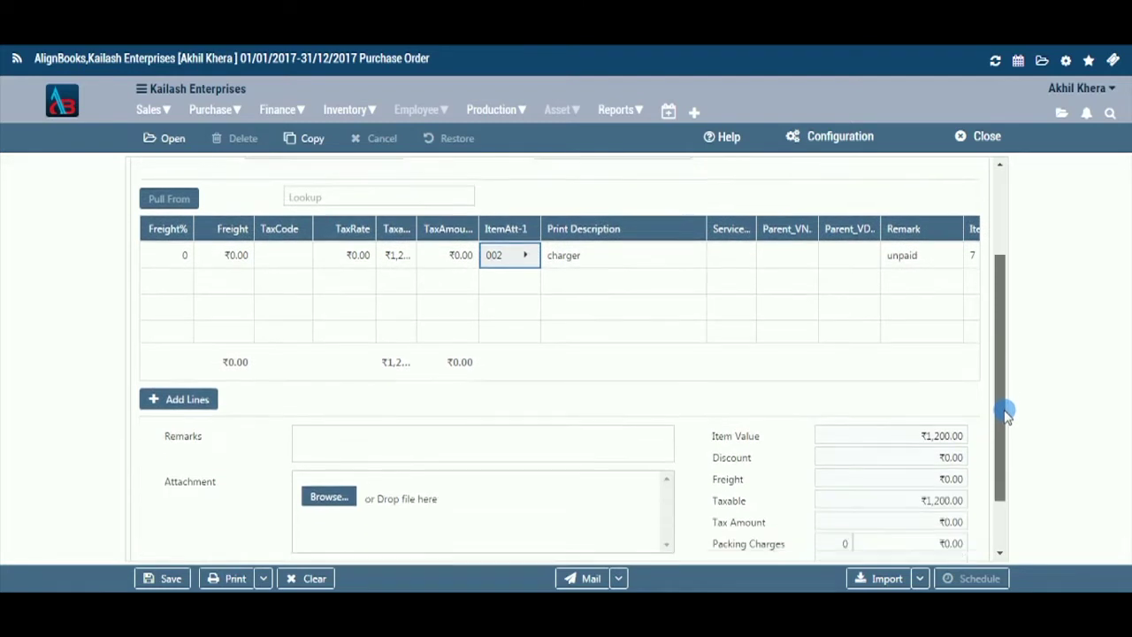
left_click(326, 406)
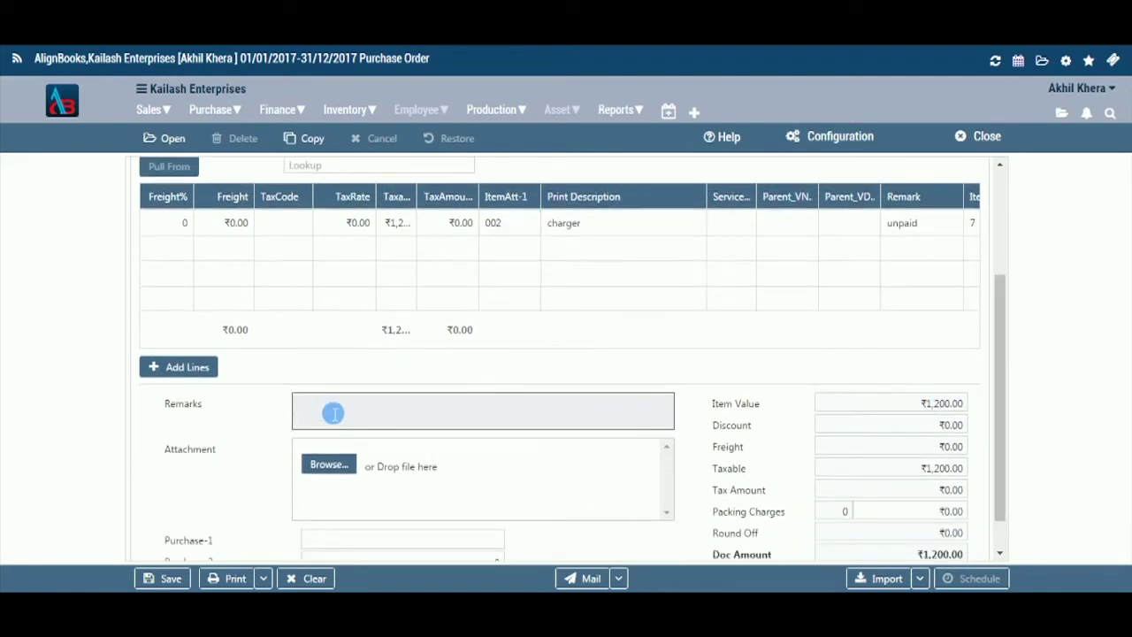
type("amount to pay")
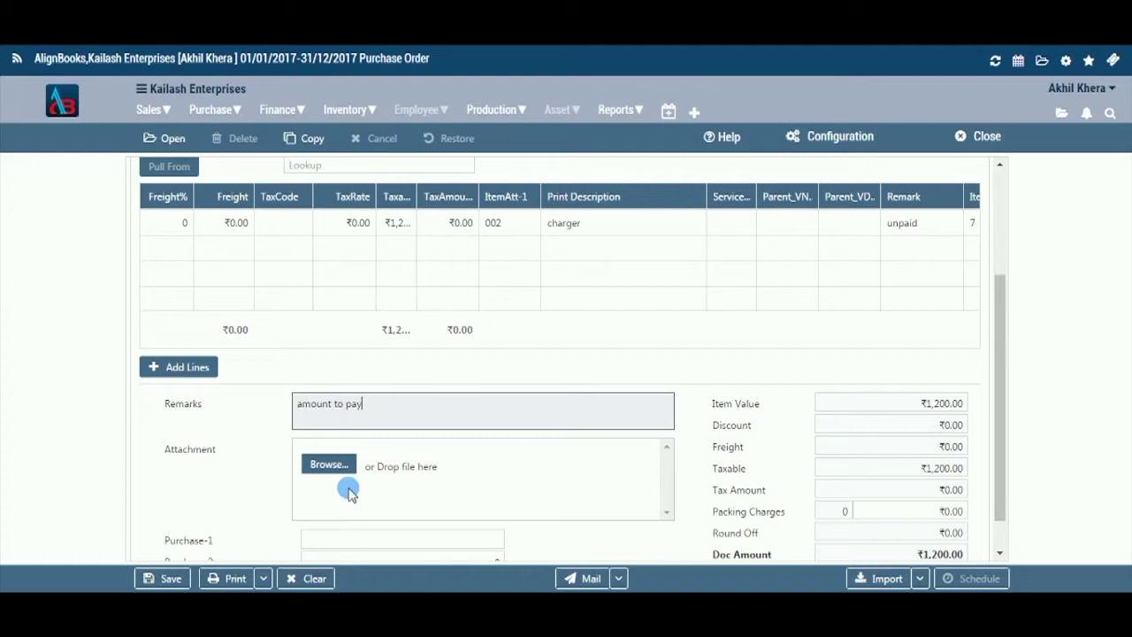
left_click(349, 467)
type(": 400 other charges")
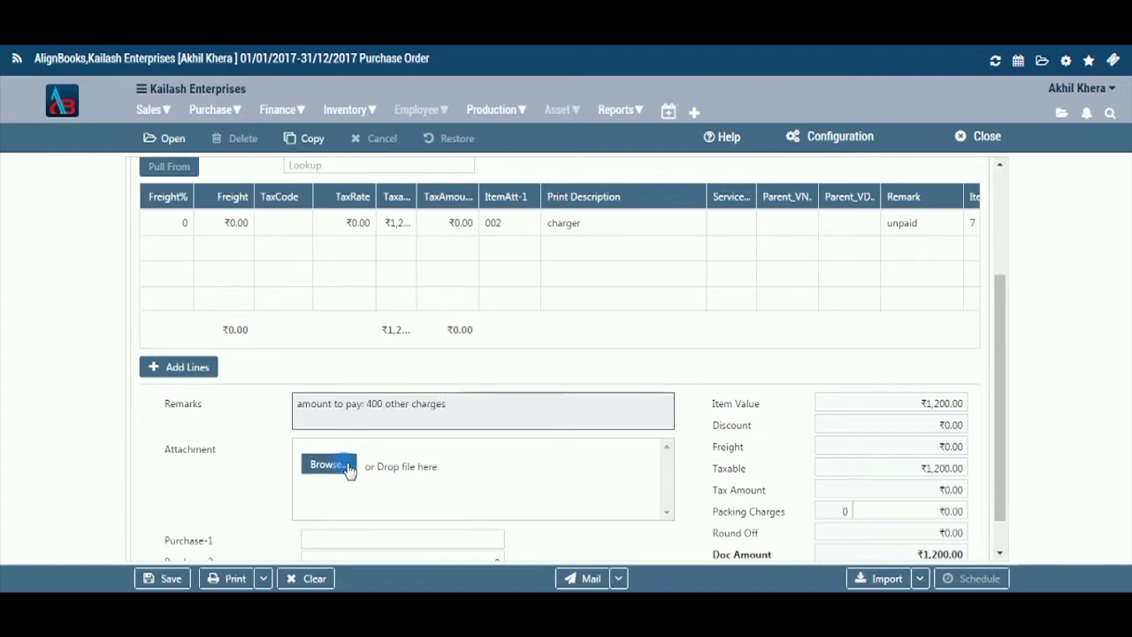
Step: Attach the image "fm in busi1" from the photos folder to the purchase order
left_click(347, 469)
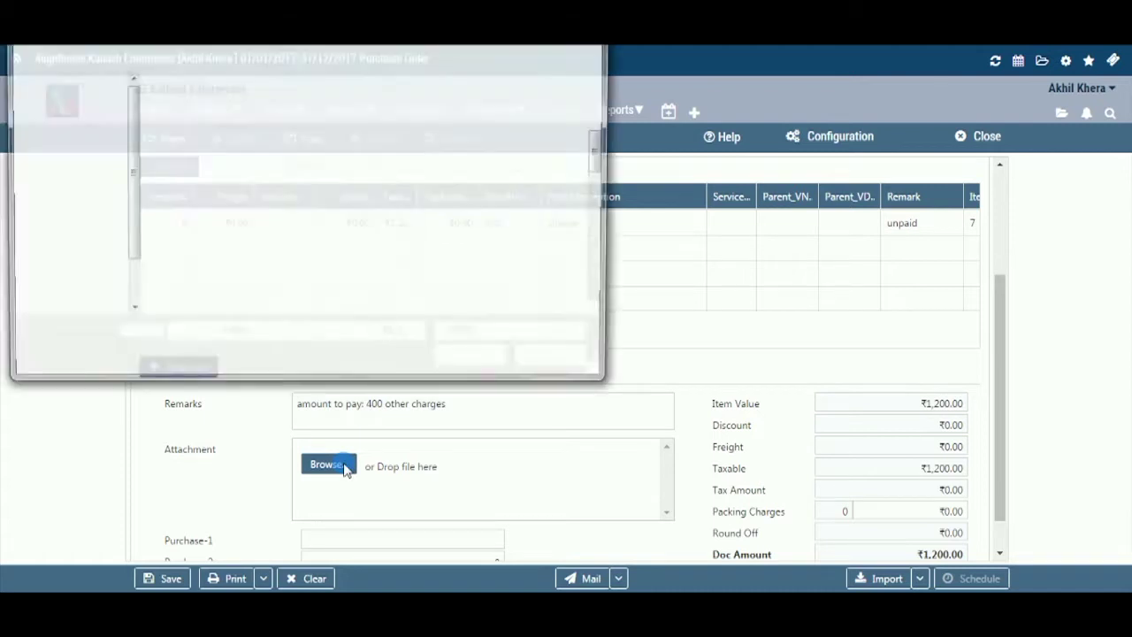
left_click_drag(602, 150, 606, 233)
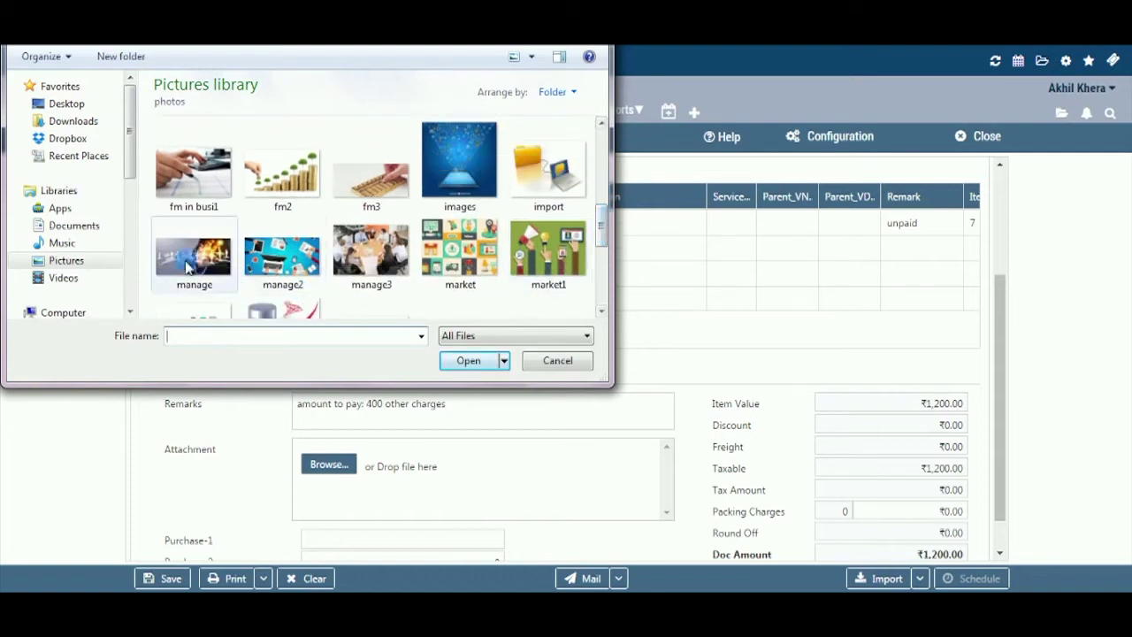
left_click(529, 240)
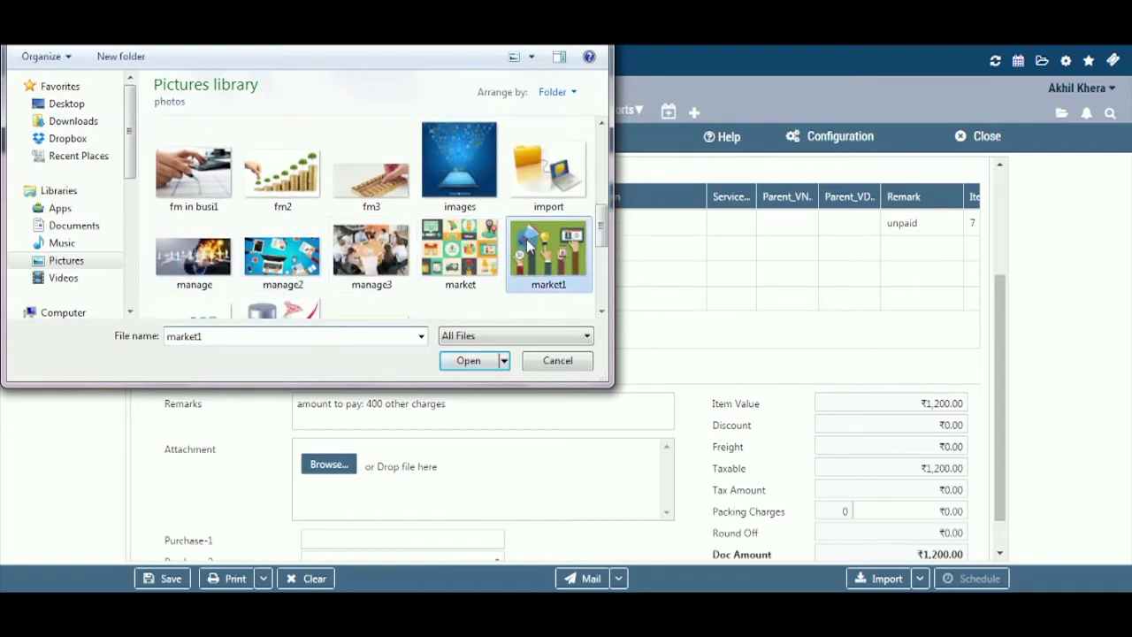
left_click(476, 363)
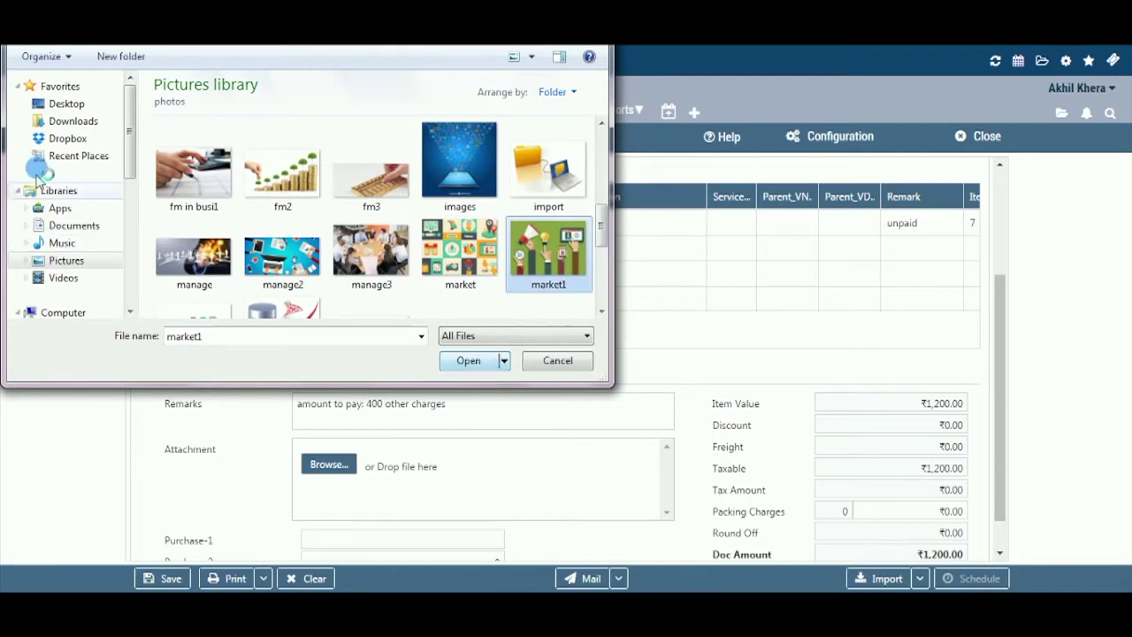
left_click(193, 173)
left_click(468, 360)
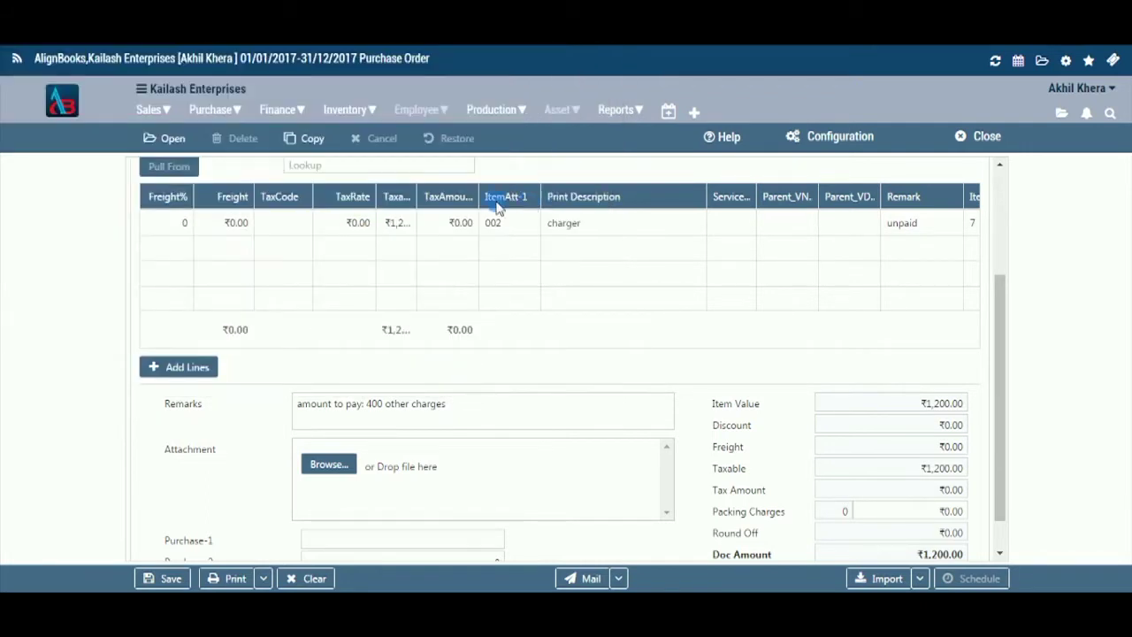
Step: Check the attached file in the attachment list and set Purchase-2 to 8000
scroll(665, 473, "down", 1)
scroll(665, 473, "down", 1)
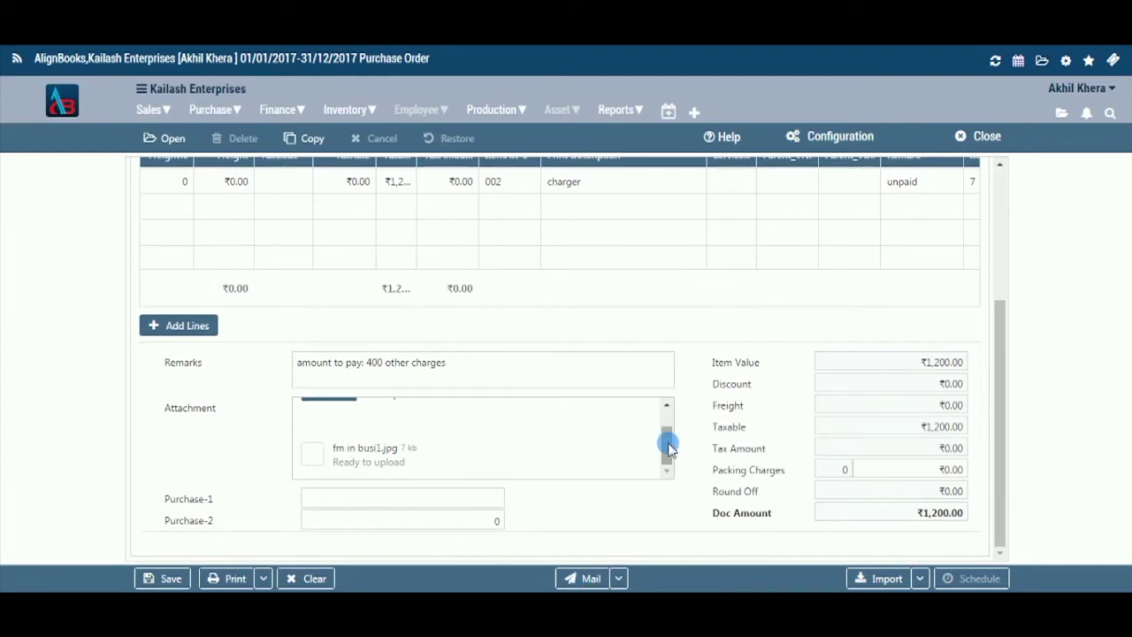
left_click(501, 522)
type("08000")
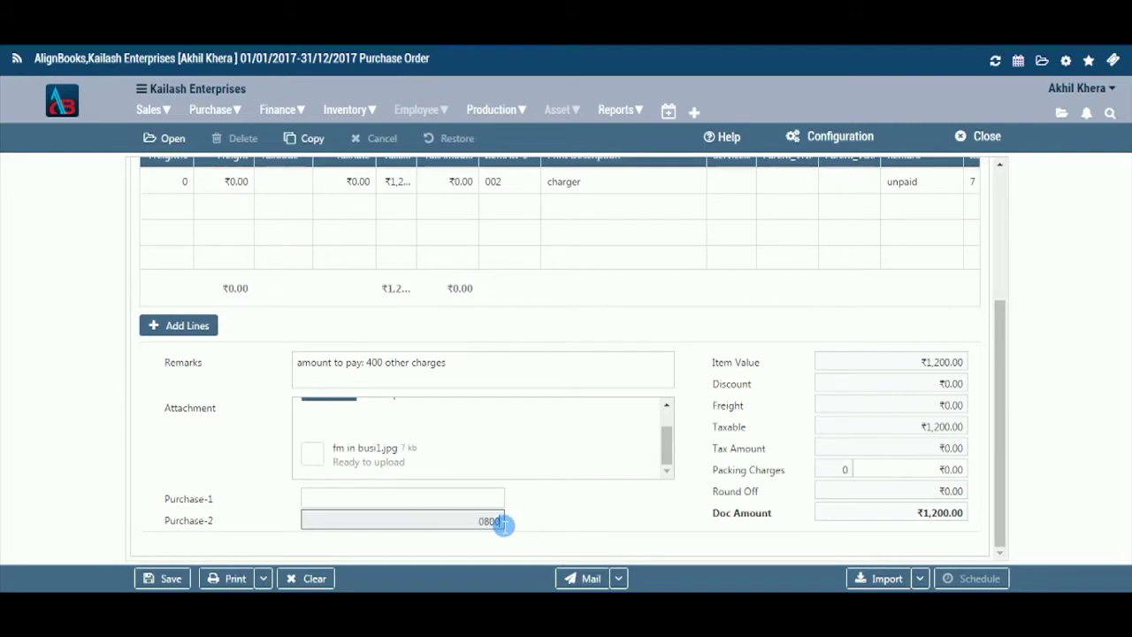
left_click(526, 522)
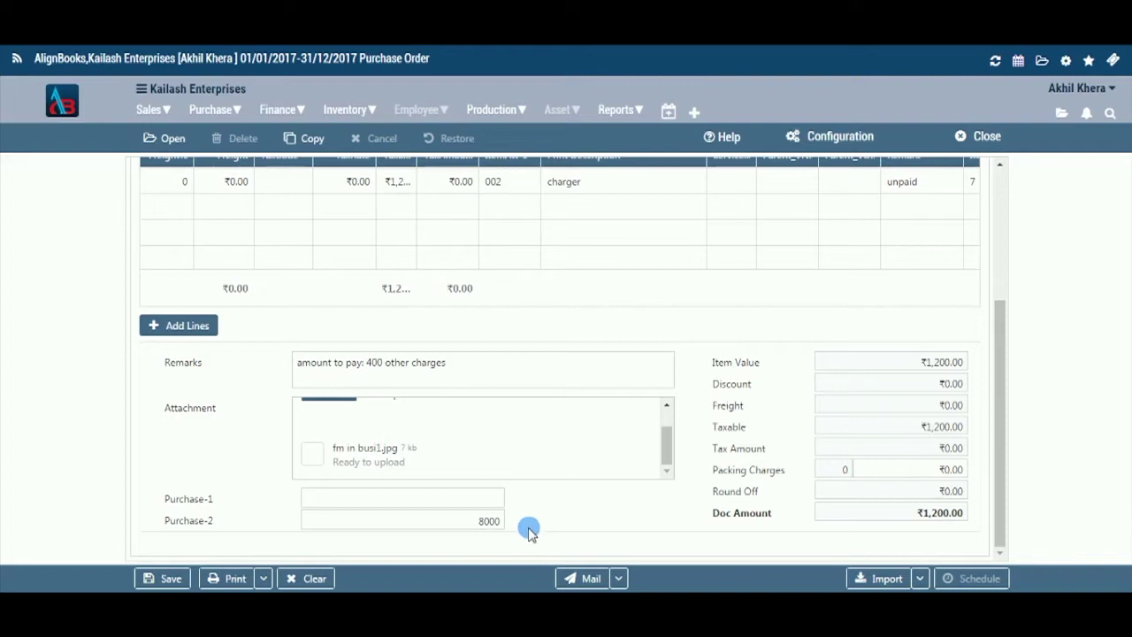
Step: Review the order's amount summary and packing charges, and save the purchase order
left_click(499, 522)
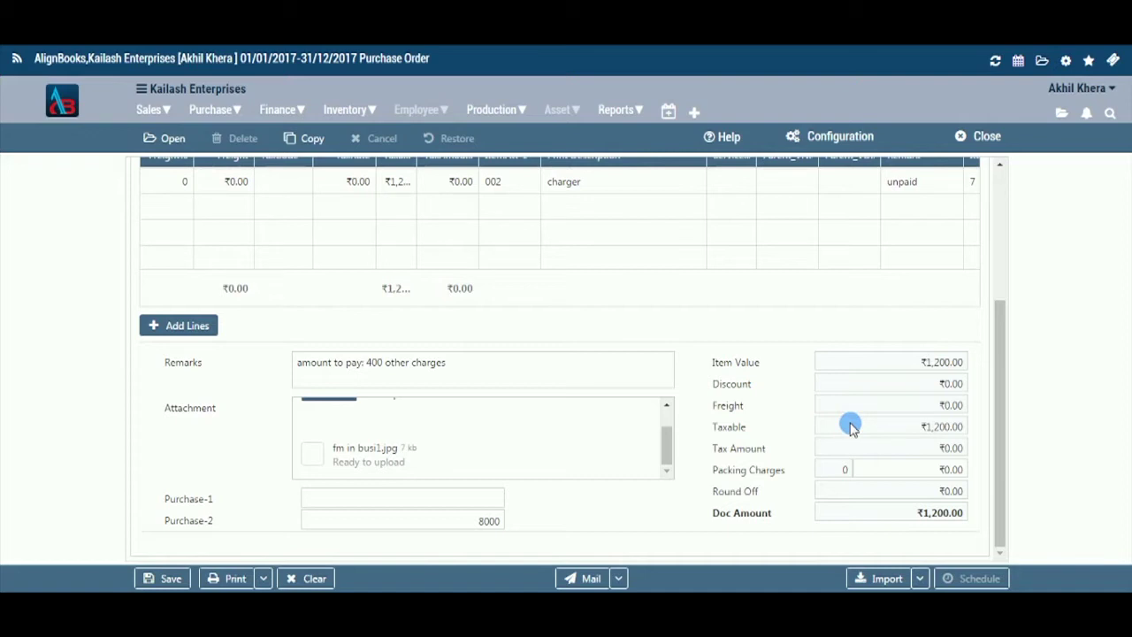
left_click(837, 470)
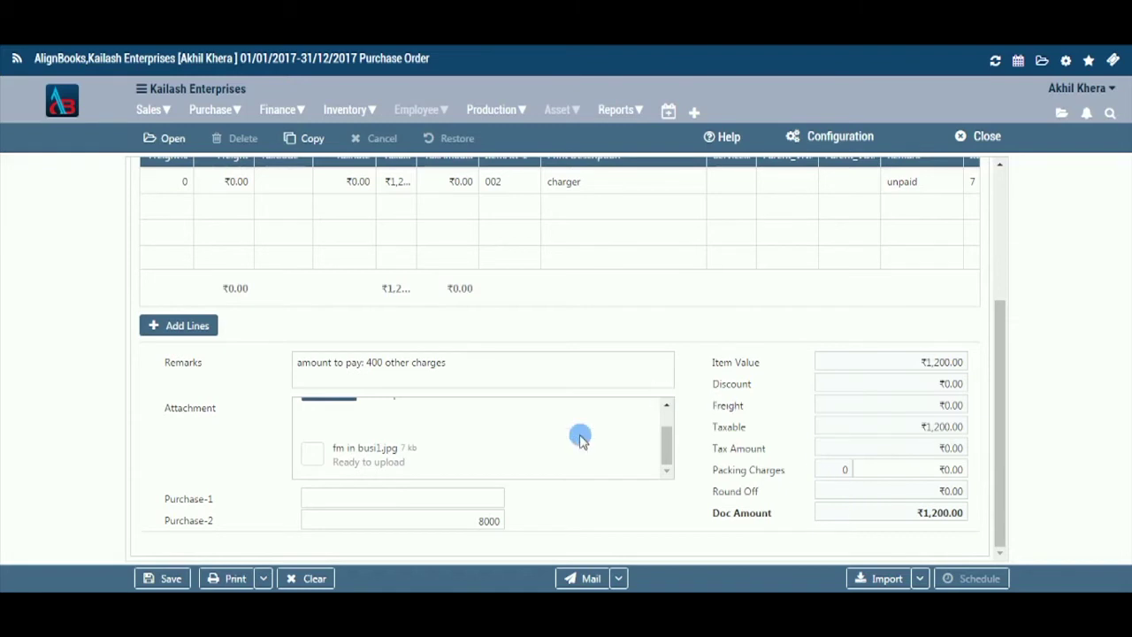
left_click(170, 579)
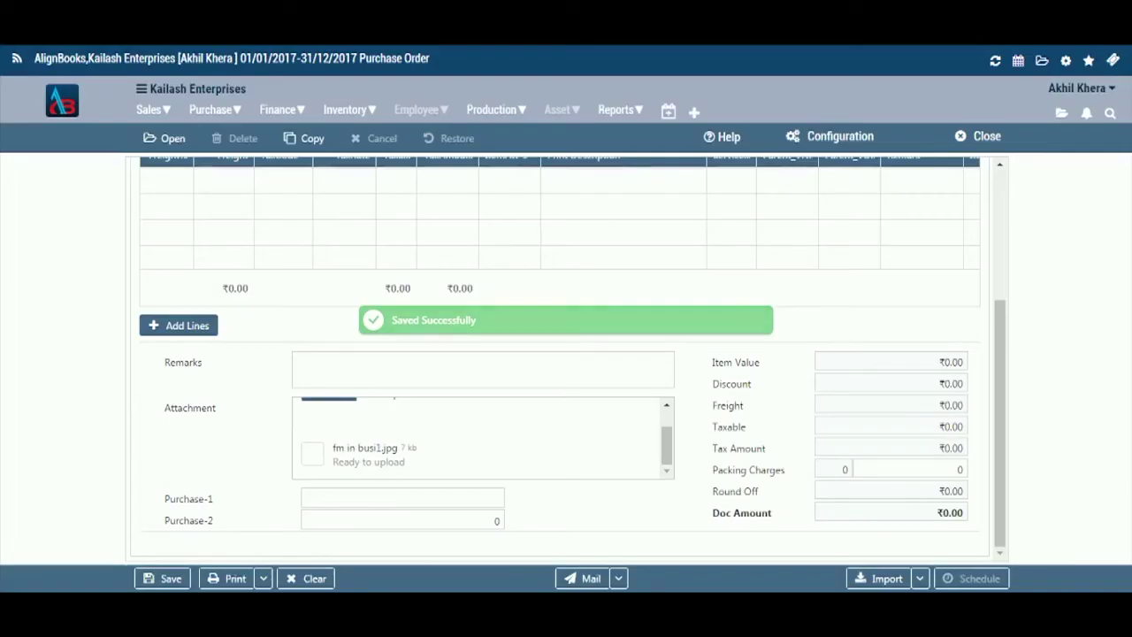
Step: Look through the additional print and mail options for the purchase order
left_click(263, 579)
left_click(268, 518)
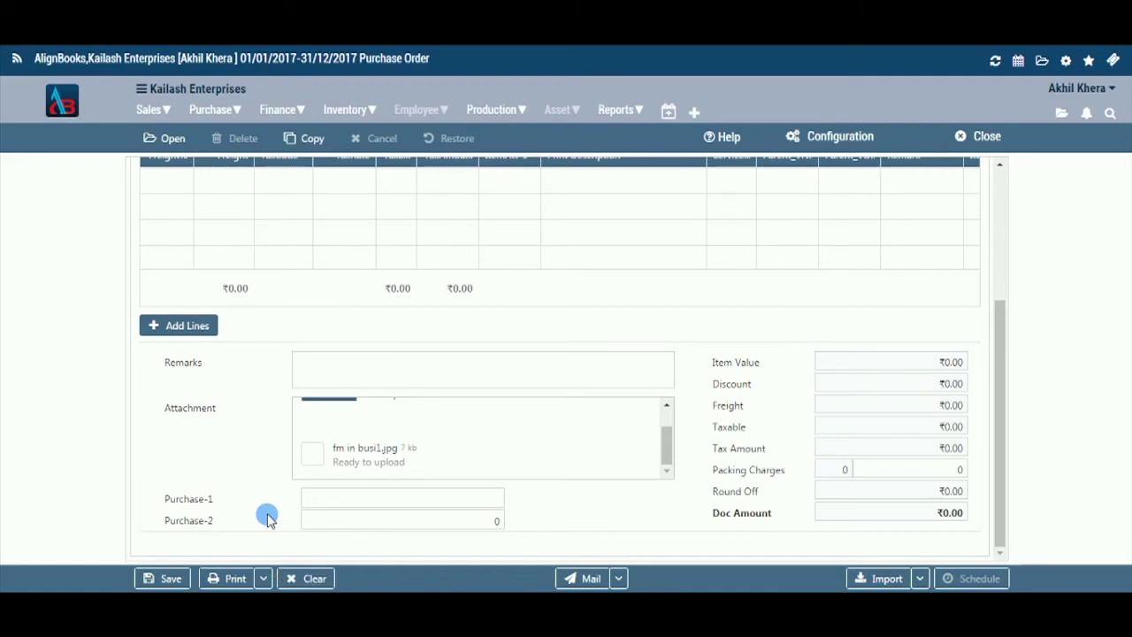
left_click(628, 579)
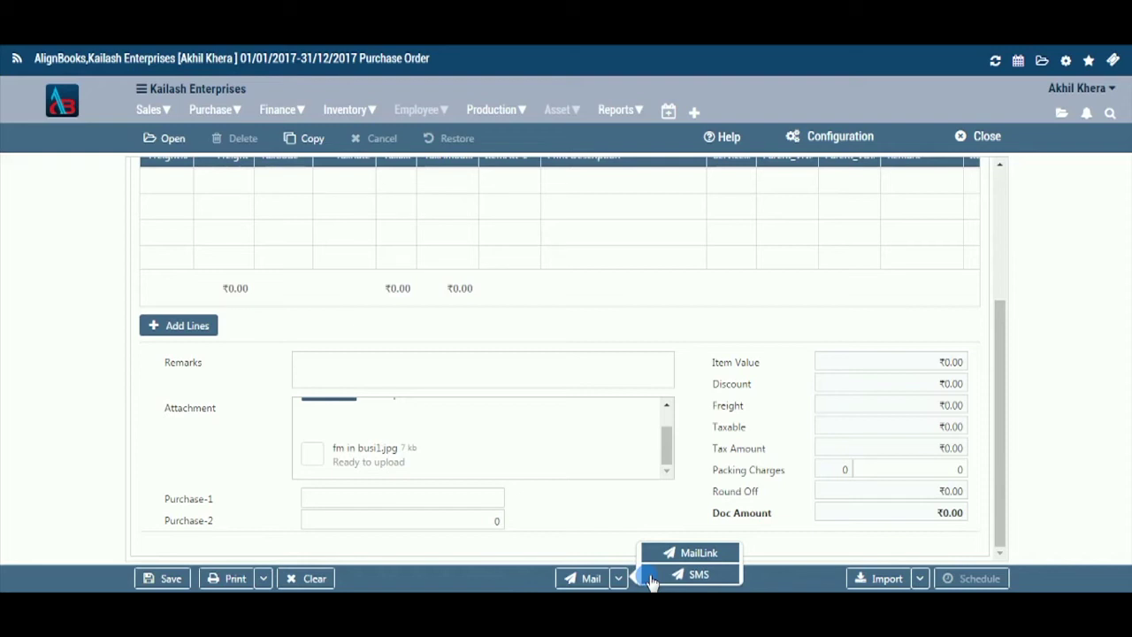
left_click(651, 582)
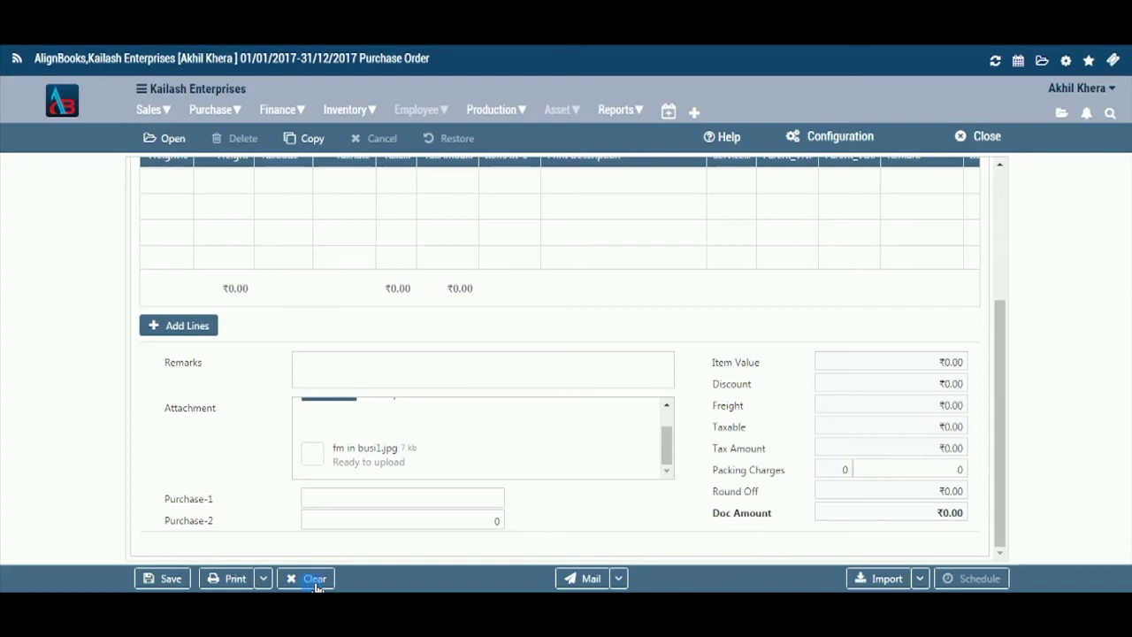
Step: Download the Excel import format for purchase orders
left_click(922, 580)
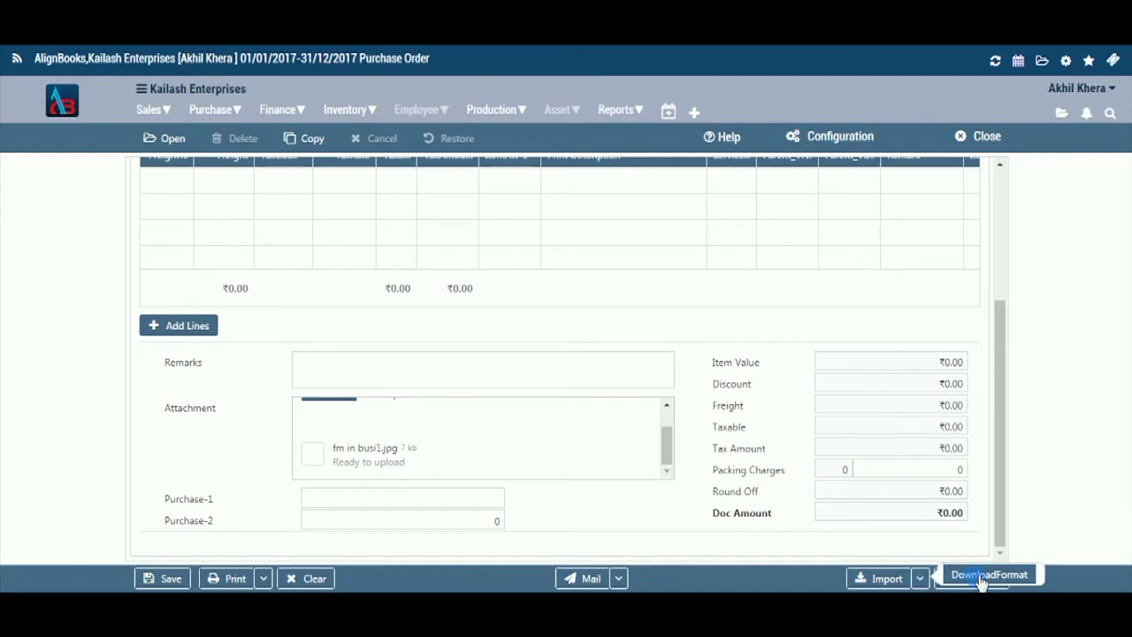
left_click(898, 579)
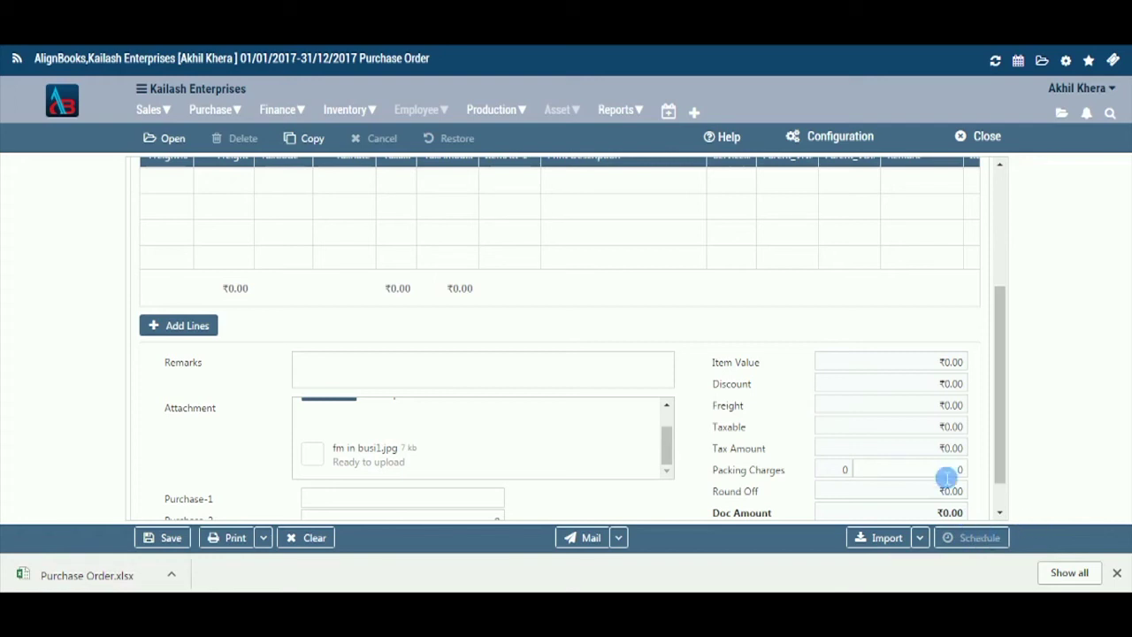
Step: List the saved purchase orders for the Gurgaon location without saving the blank form, and exit the list
left_click(174, 140)
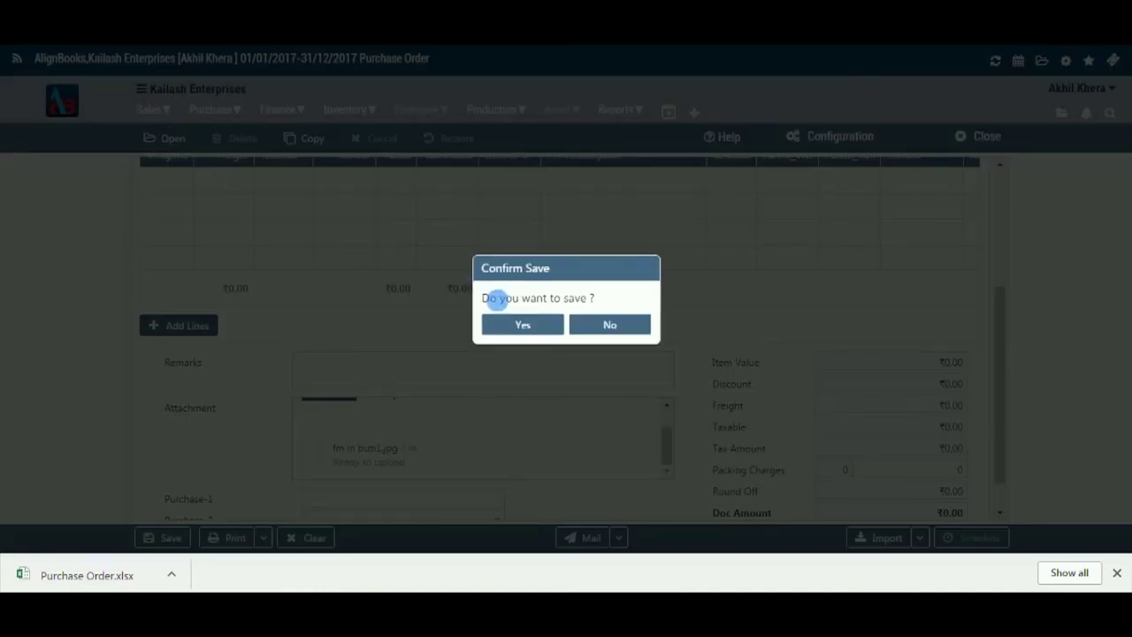
left_click(598, 329)
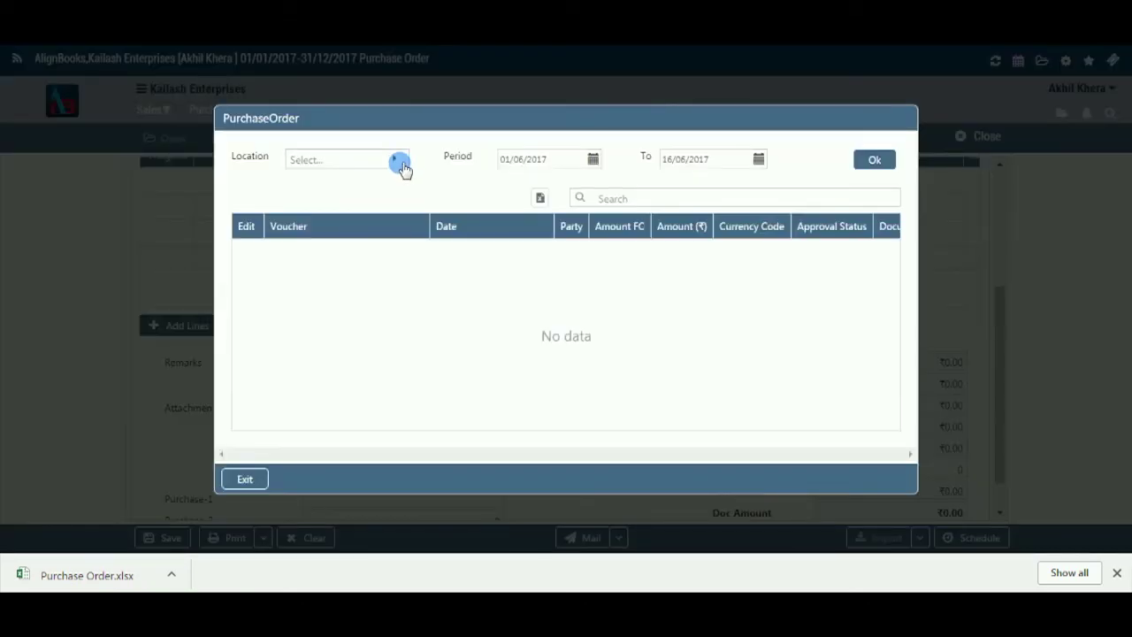
left_click(400, 167)
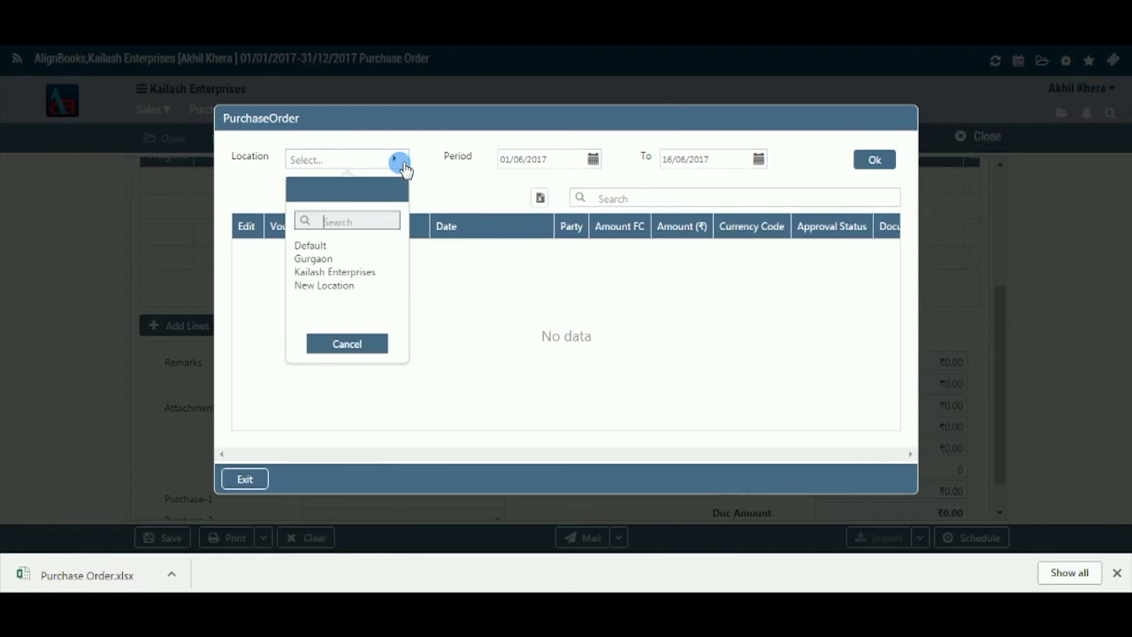
left_click(348, 262)
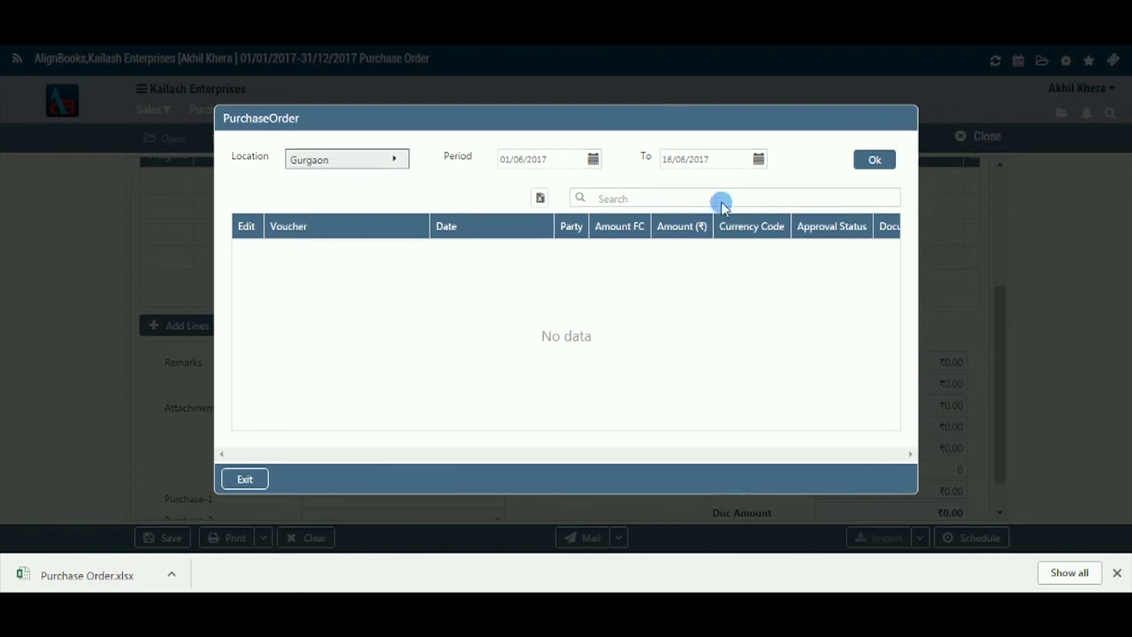
left_click(876, 161)
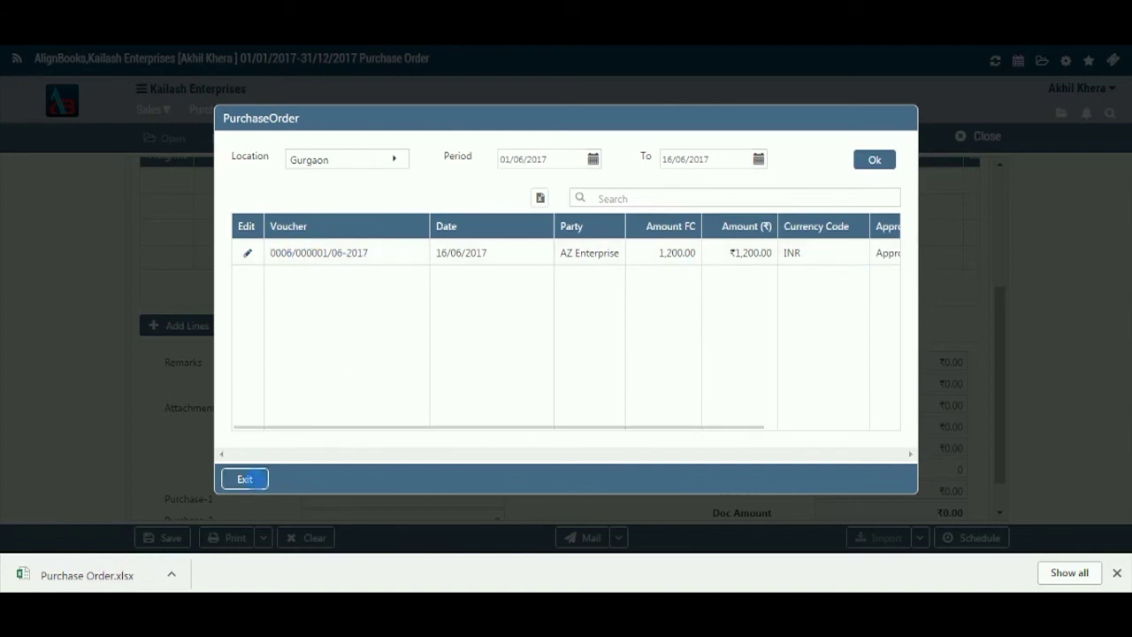
left_click(256, 483)
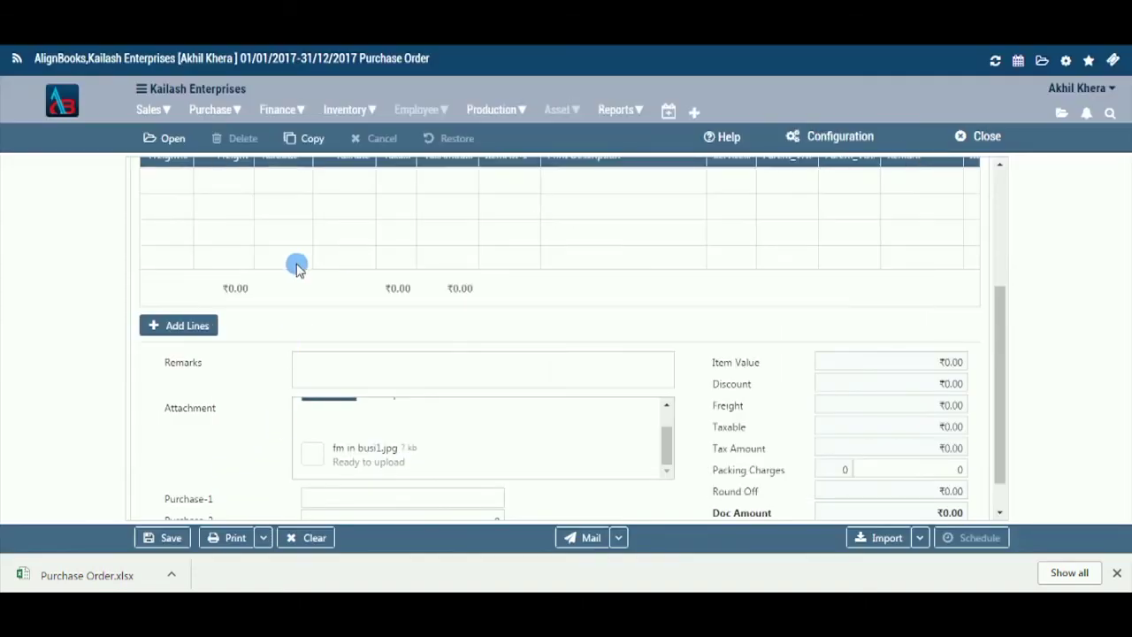
Step: View the purchase orders available to copy from, exit that list, and close the purchase order form
left_click(312, 141)
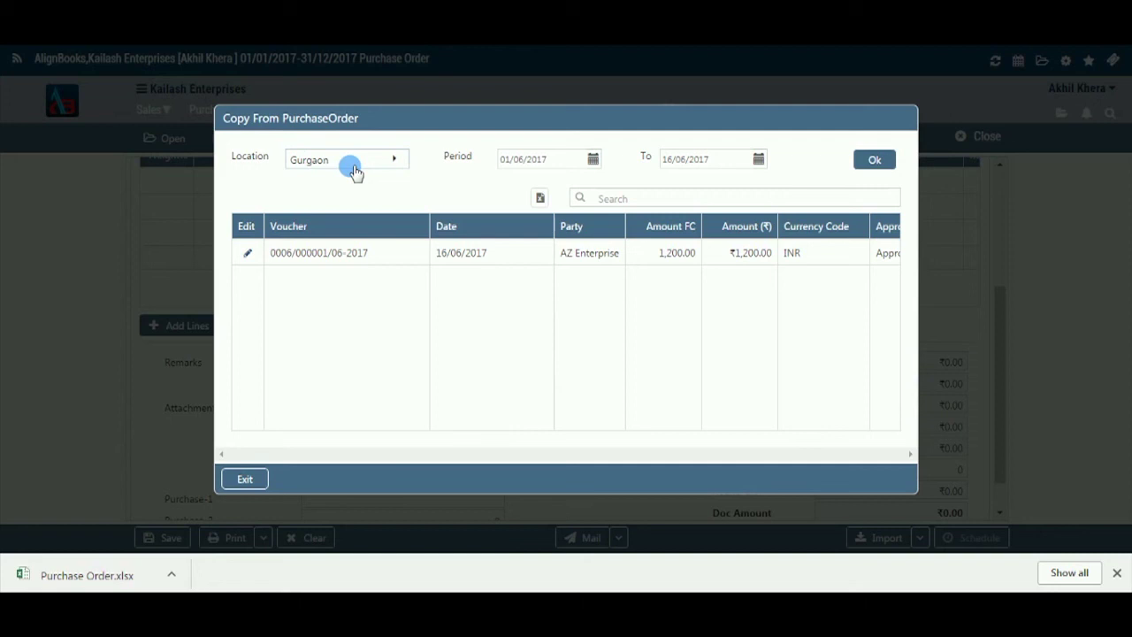
left_click(245, 479)
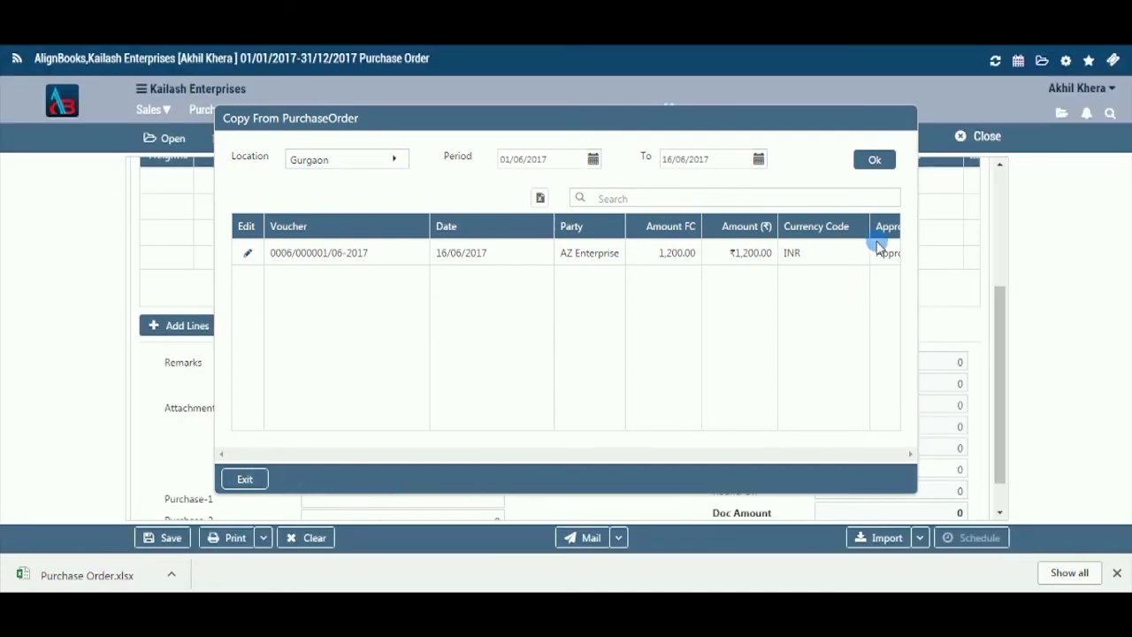
left_click(970, 138)
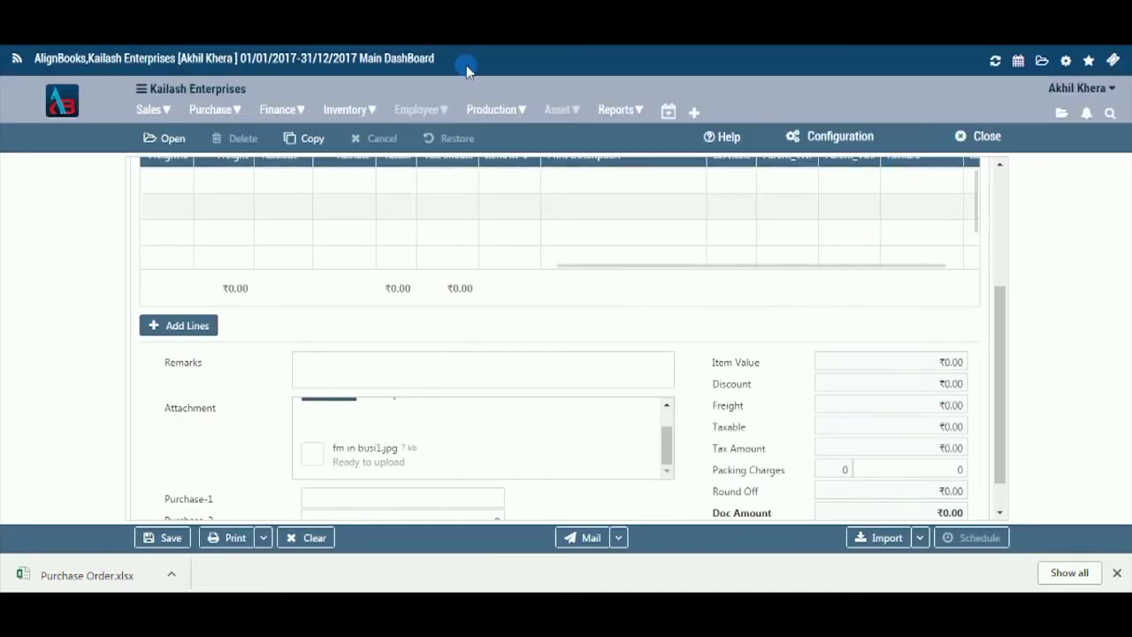